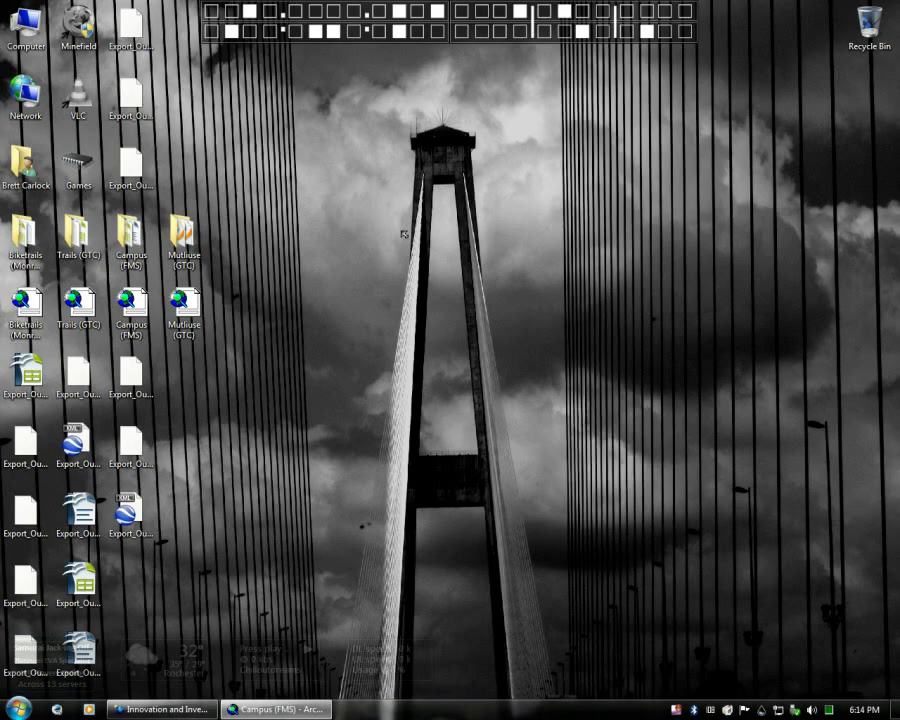
Step: Switch to the Campus (FMS) map document and select the Export_Output_3 layer
{"action": "key", "text": "super+d"}
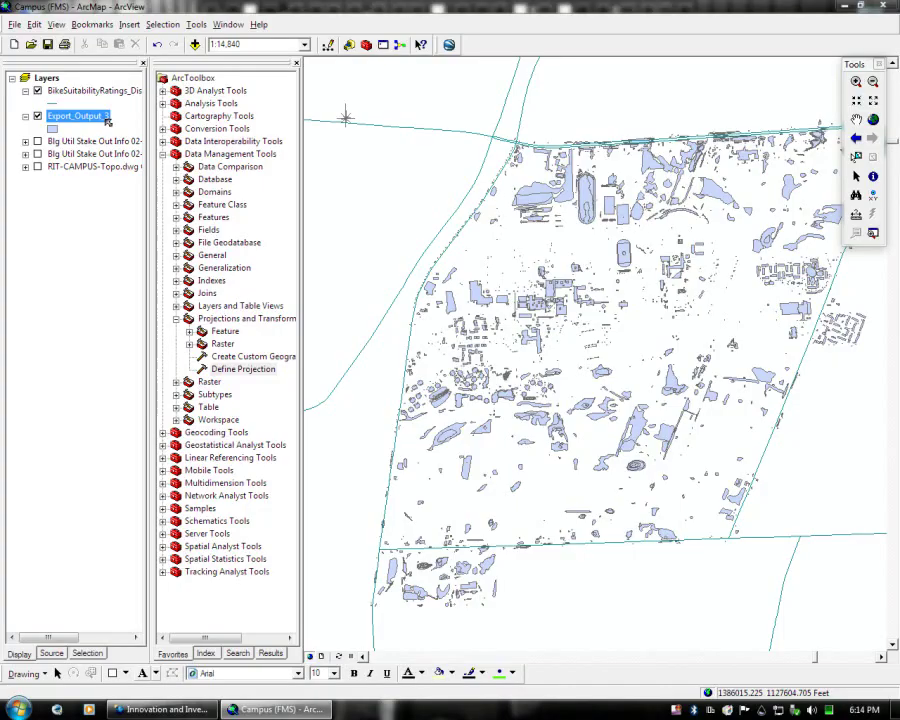
{"action": "left_click", "coordinate": [107, 120]}
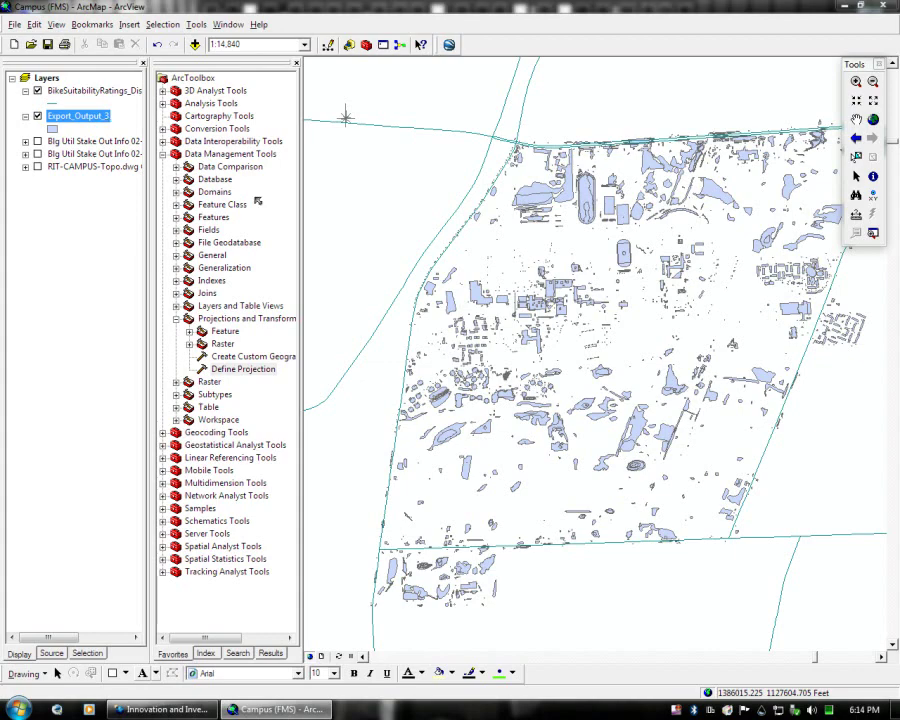
Step: Open the Export_Output_3 attribute table and scroll across fields like Entity, Handle, Layer and LyrFrzn
{"action": "right_click", "coordinate": [97, 119]}
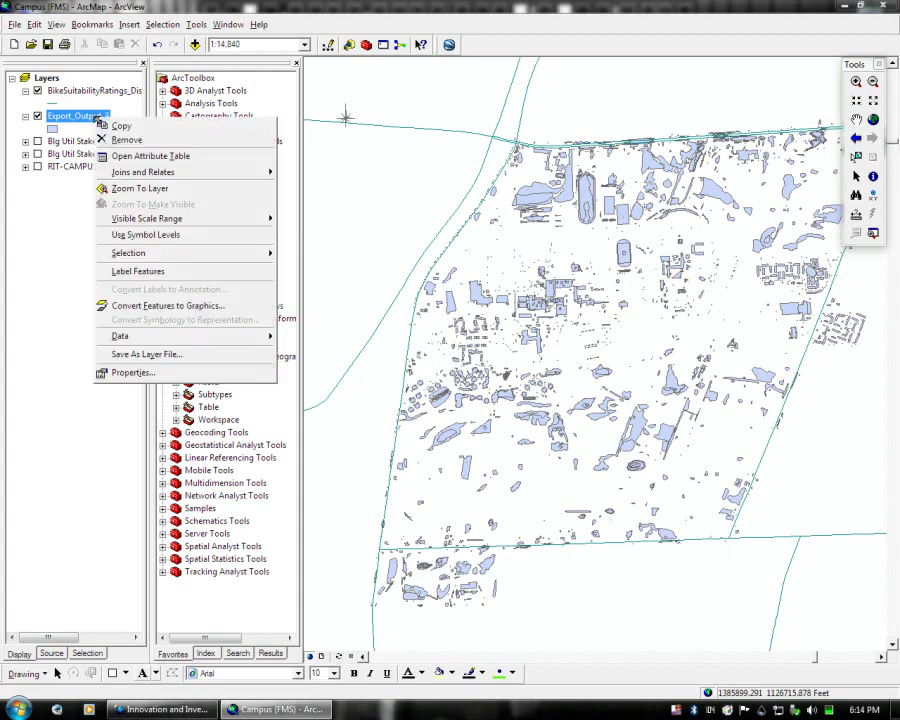
{"action": "left_click", "coordinate": [145, 156]}
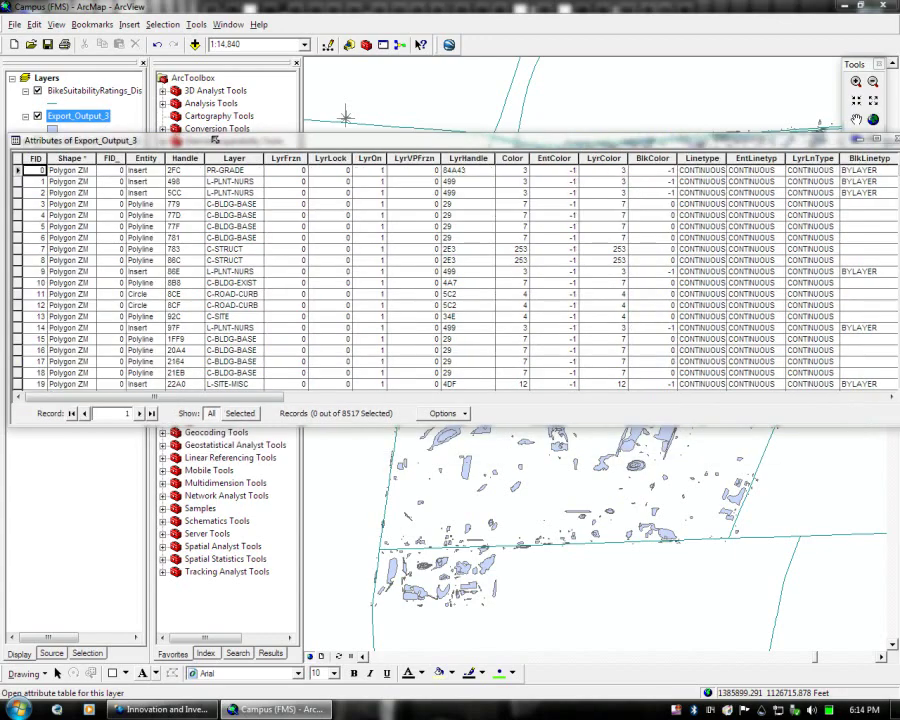
{"action": "left_click_drag", "start_coordinate": [213, 139], "coordinate": [205, 115]}
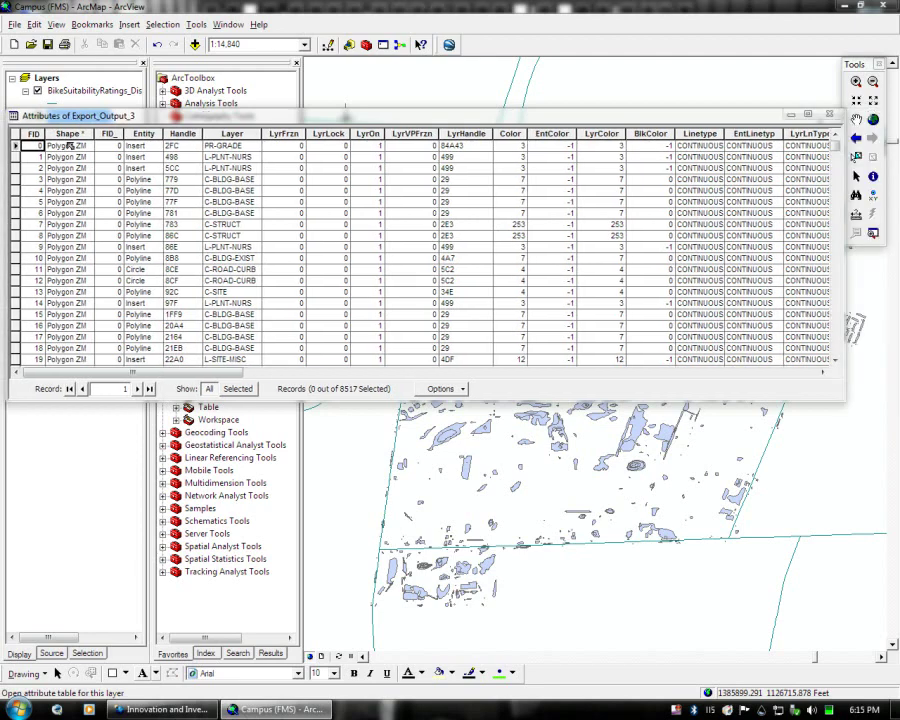
{"action": "left_click_drag", "start_coordinate": [132, 372], "coordinate": [448, 381]}
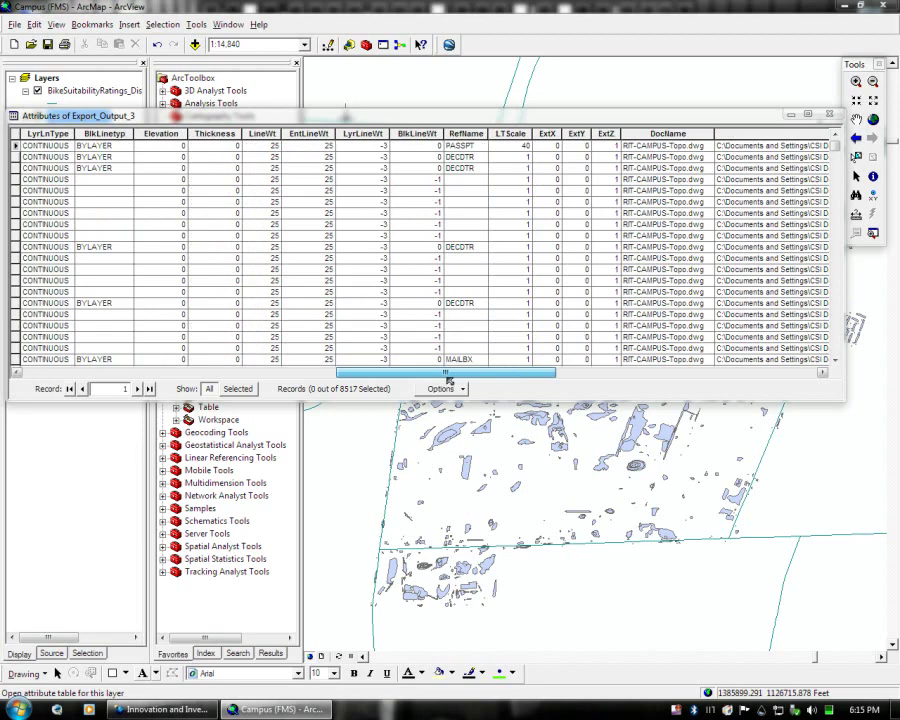
{"action": "left_click_drag", "start_coordinate": [448, 381], "coordinate": [208, 372]}
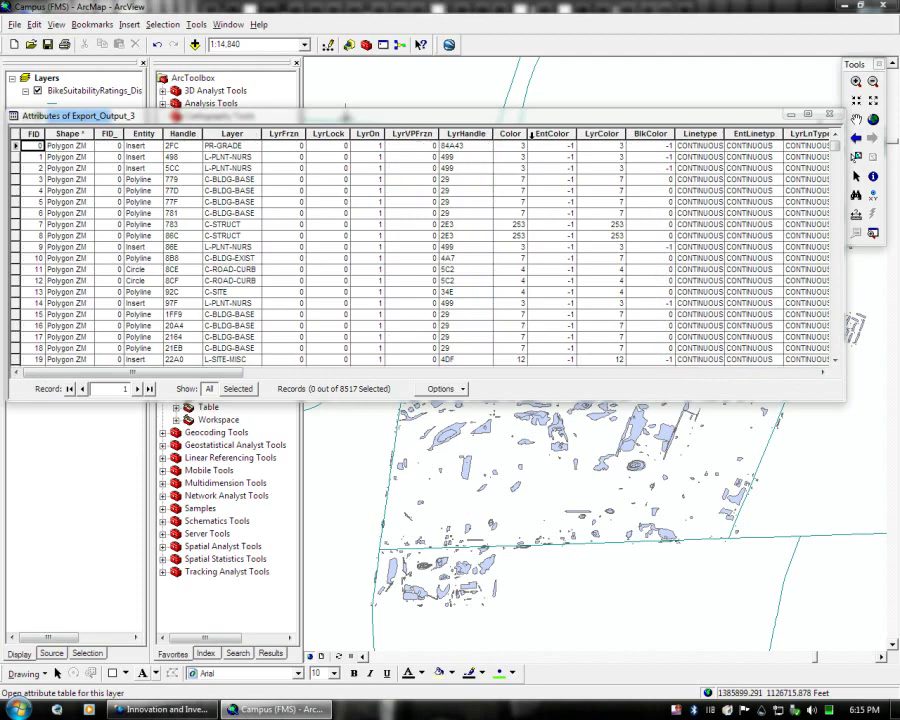
{"action": "left_click", "coordinate": [291, 133]}
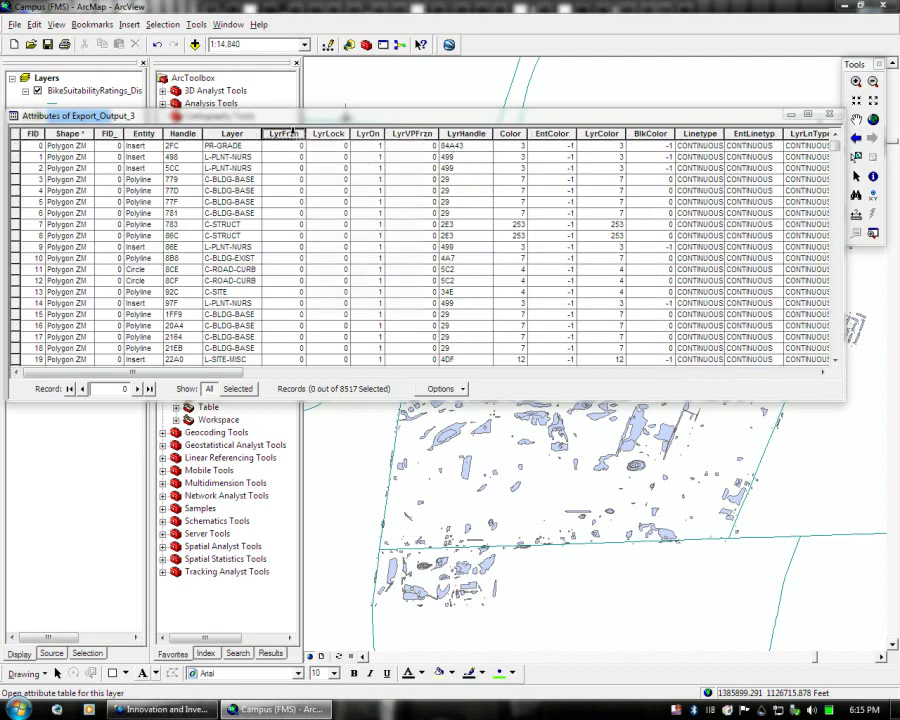
Step: Delete the LyrFrzn, LyrLock, LyrOn and LyrVPFrzn fields from the table
{"action": "right_click", "coordinate": [291, 133]}
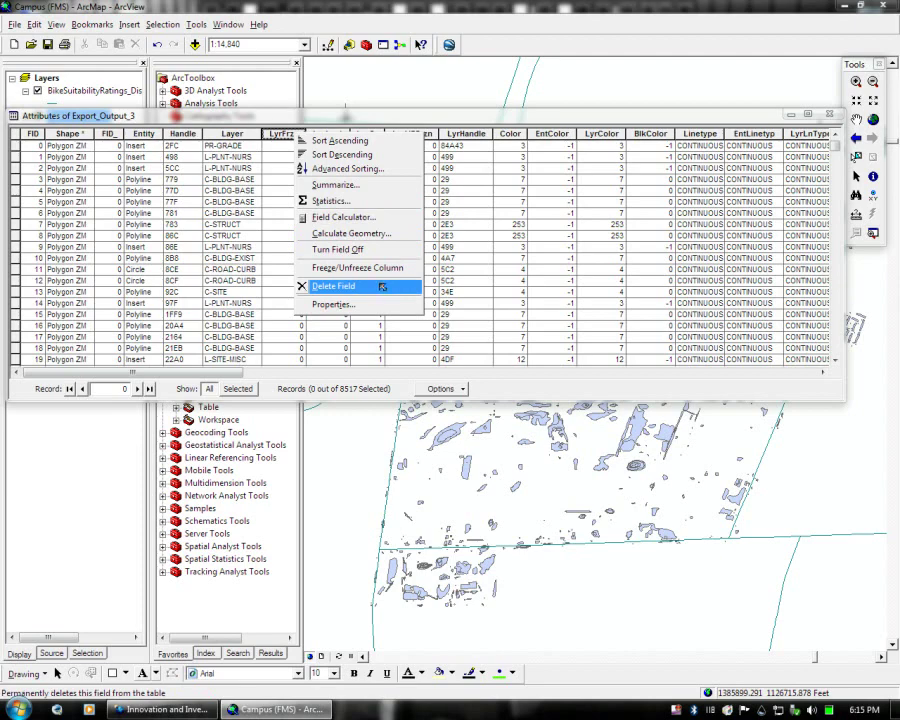
{"action": "left_click", "coordinate": [333, 285]}
{"action": "left_click", "coordinate": [511, 404]}
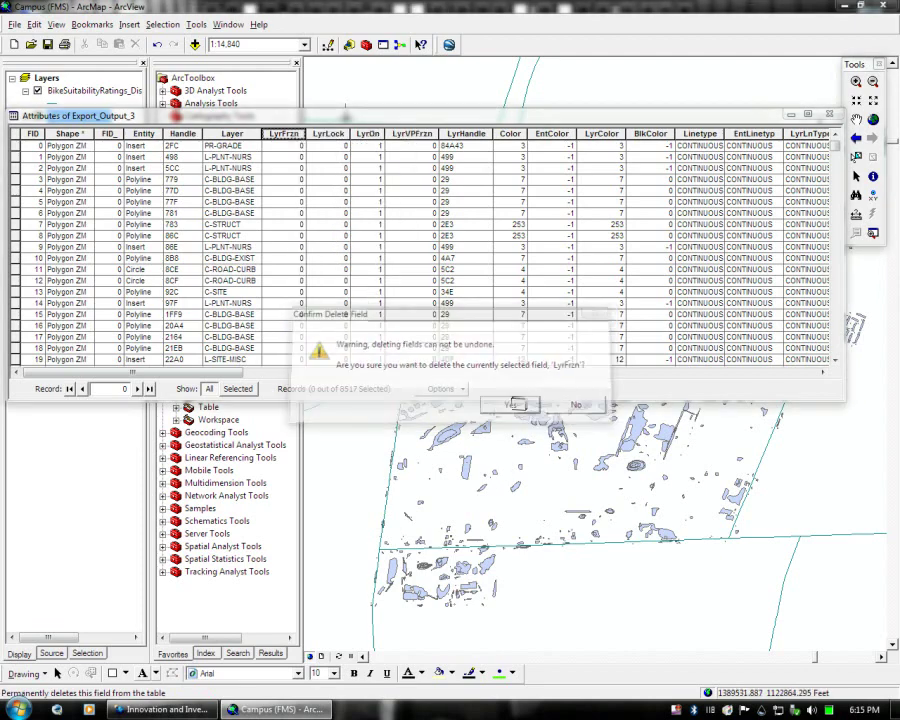
{"action": "right_click", "coordinate": [285, 133]}
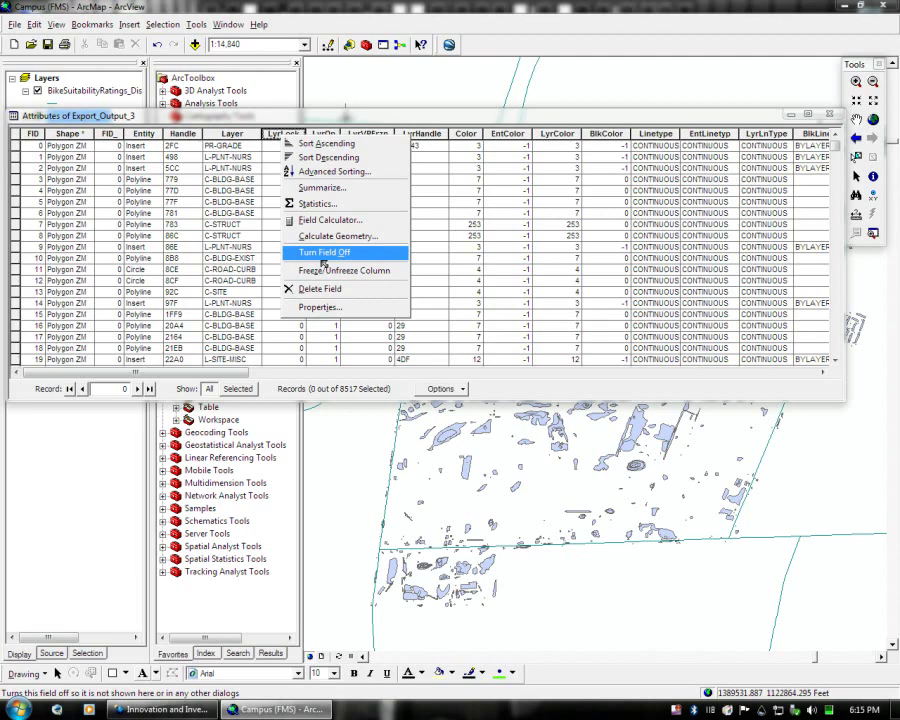
{"action": "left_click", "coordinate": [323, 252]}
{"action": "right_click", "coordinate": [278, 133]}
{"action": "left_click", "coordinate": [313, 288]}
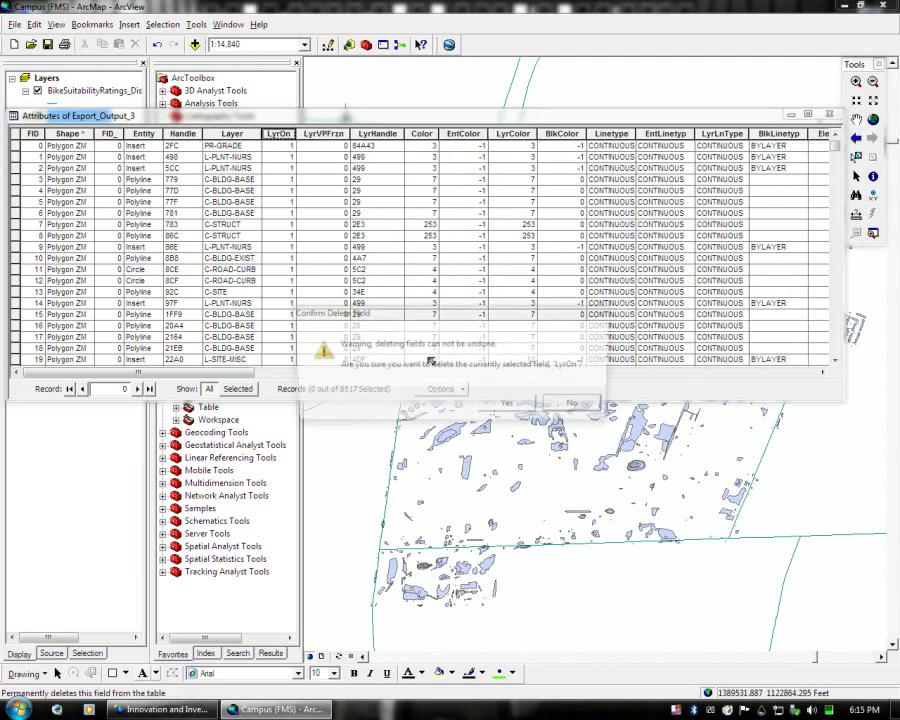
{"action": "left_click", "coordinate": [506, 403]}
{"action": "right_click", "coordinate": [285, 133]}
{"action": "left_click", "coordinate": [320, 288]}
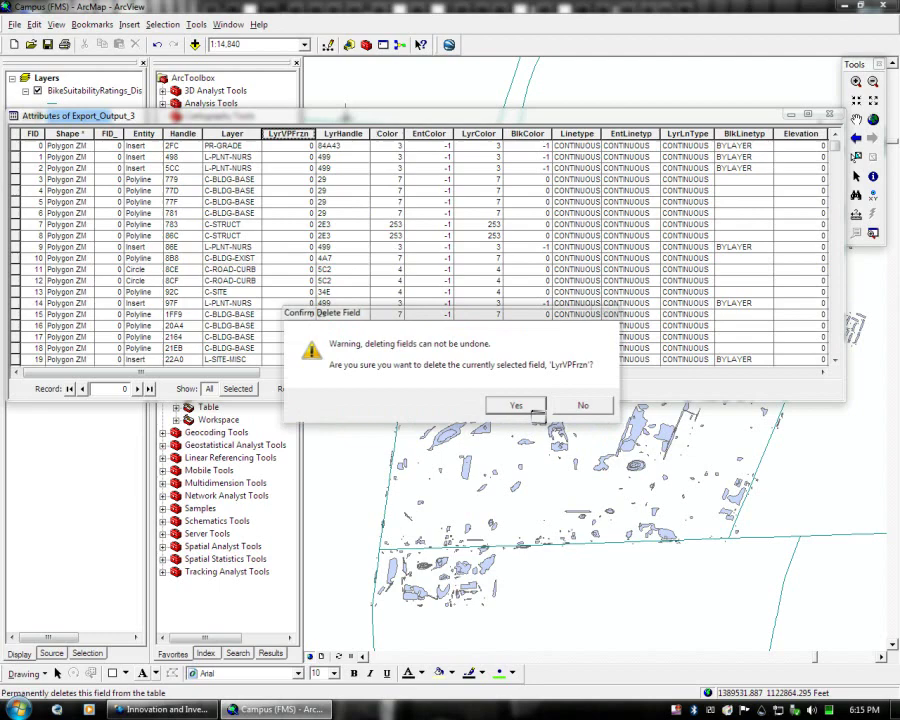
Step: Delete the LyrHandle, EntColor, LyrColor and BlkColor fields from the table
{"action": "left_click", "coordinate": [513, 346]}
{"action": "right_click", "coordinate": [301, 134]}
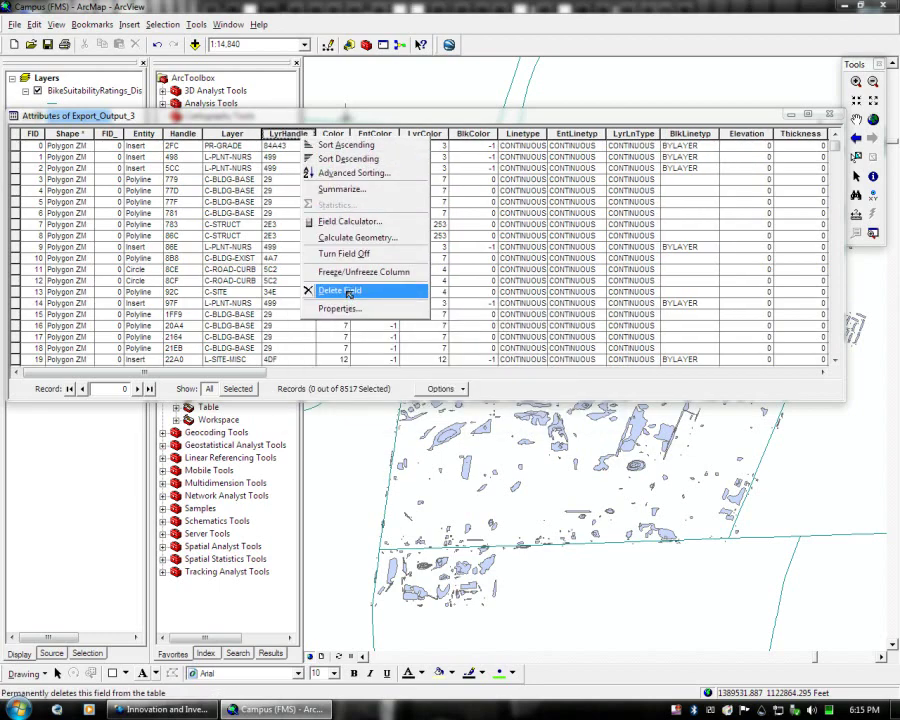
{"action": "left_click", "coordinate": [348, 291]}
{"action": "left_click", "coordinate": [520, 411]}
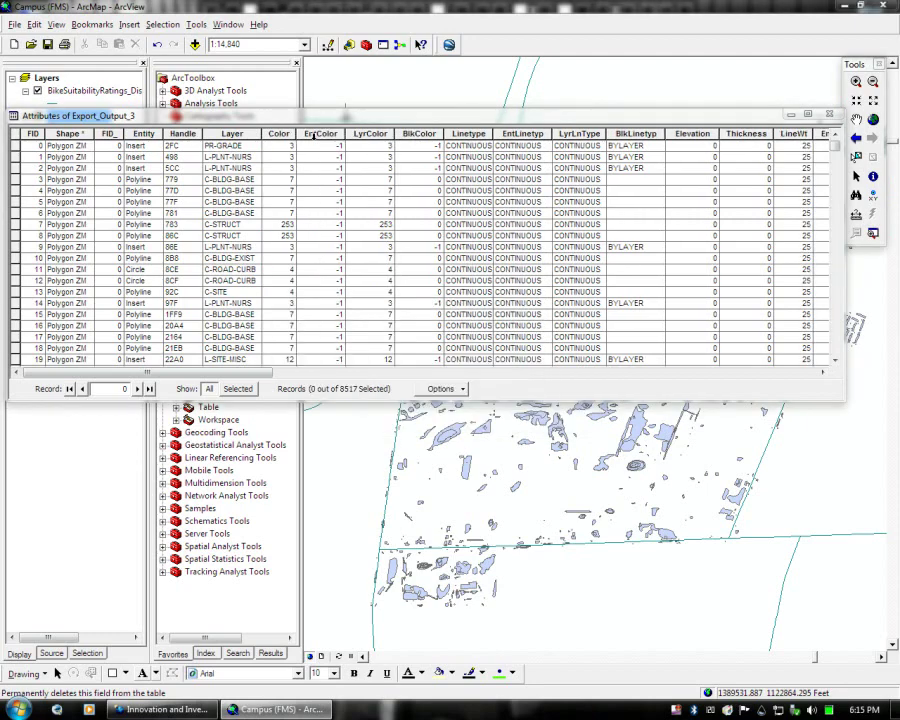
{"action": "right_click", "coordinate": [314, 136]}
{"action": "left_click", "coordinate": [358, 292]}
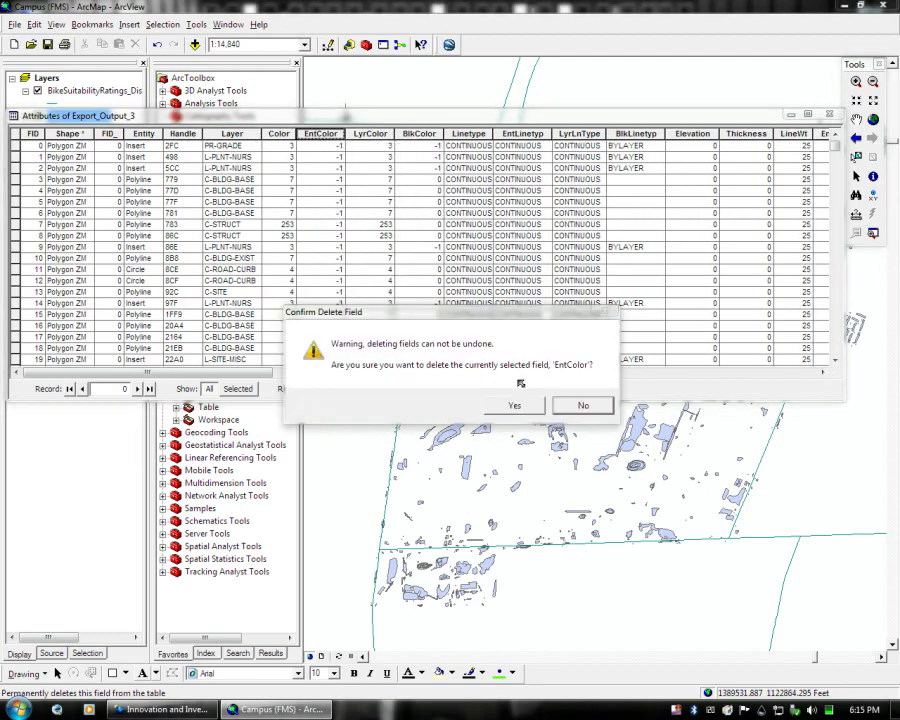
{"action": "left_click", "coordinate": [515, 405]}
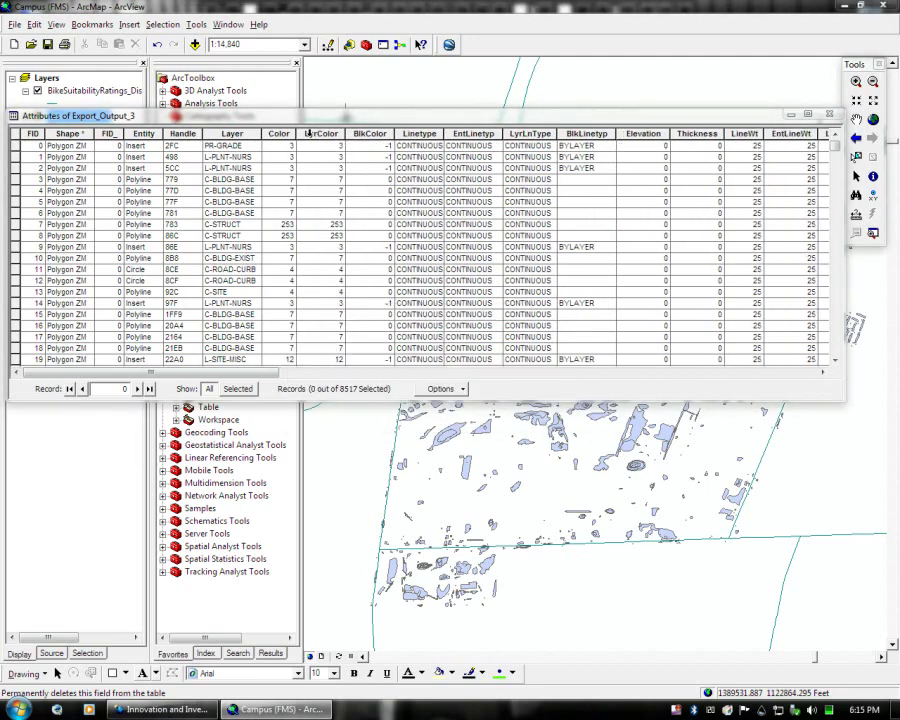
{"action": "right_click", "coordinate": [320, 135]}
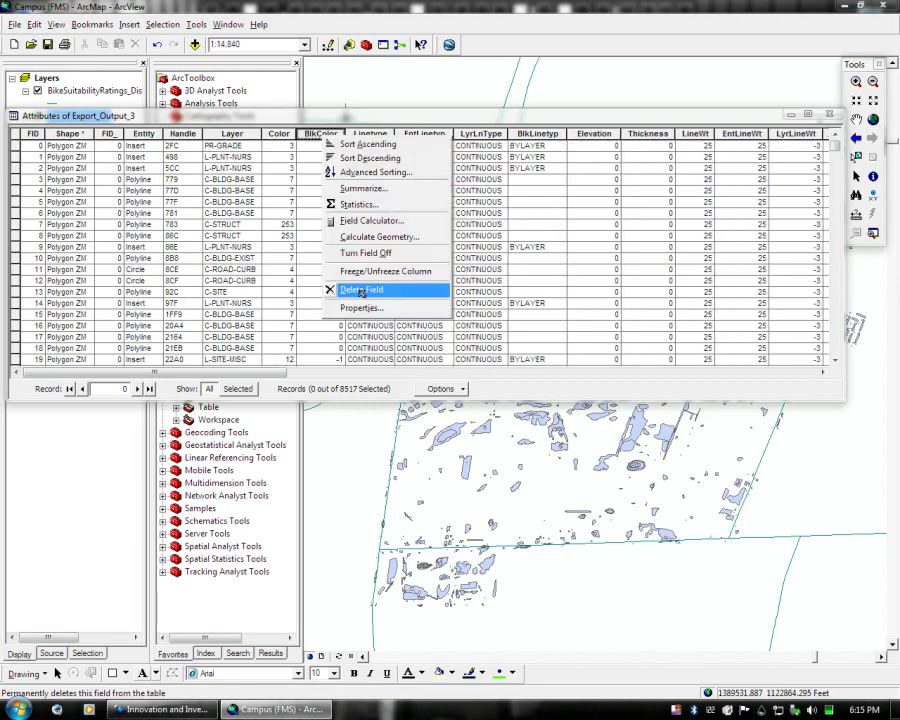
{"action": "left_click", "coordinate": [361, 291]}
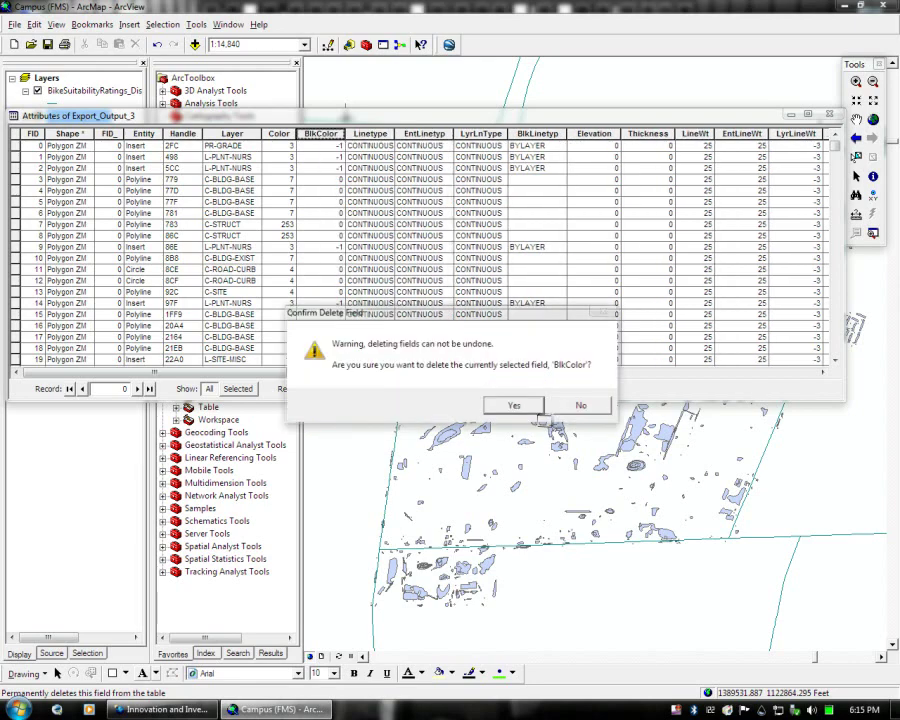
{"action": "left_click", "coordinate": [535, 407]}
Step: Sort records by Elevation ascending and scroll to check values from -531 to 562
{"action": "left_click", "coordinate": [548, 133]}
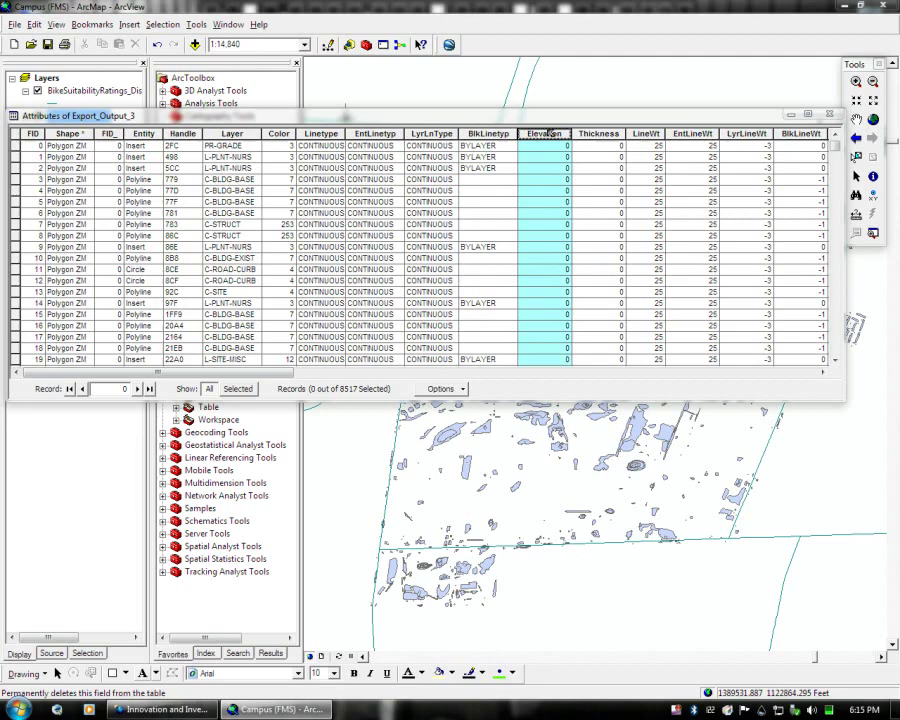
{"action": "double_click", "coordinate": [546, 133]}
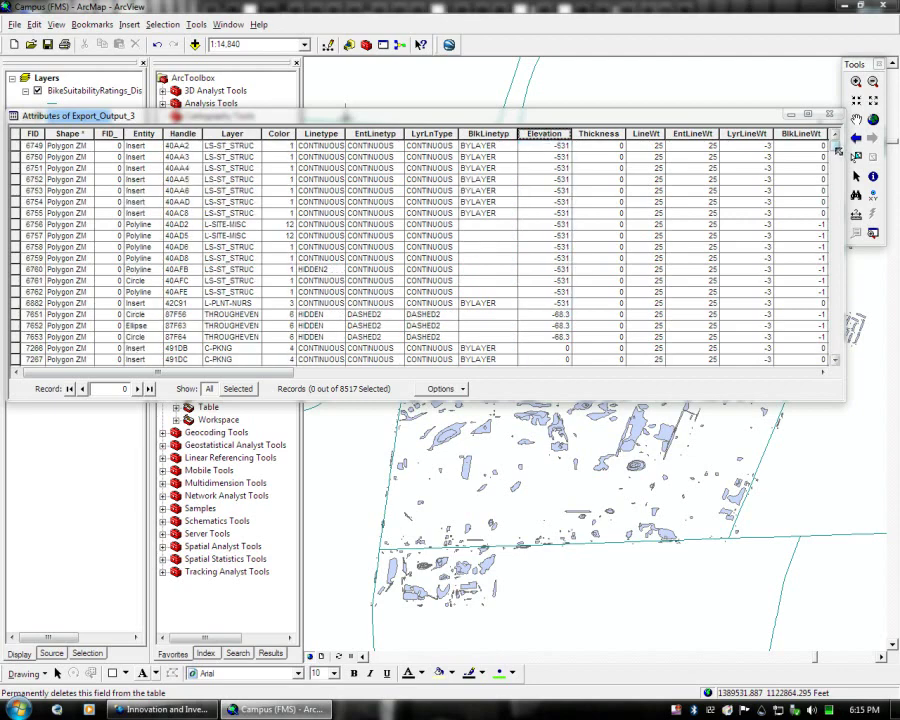
{"action": "scroll", "coordinate": [838, 148], "scroll_direction": "up", "scroll_amount": 5}
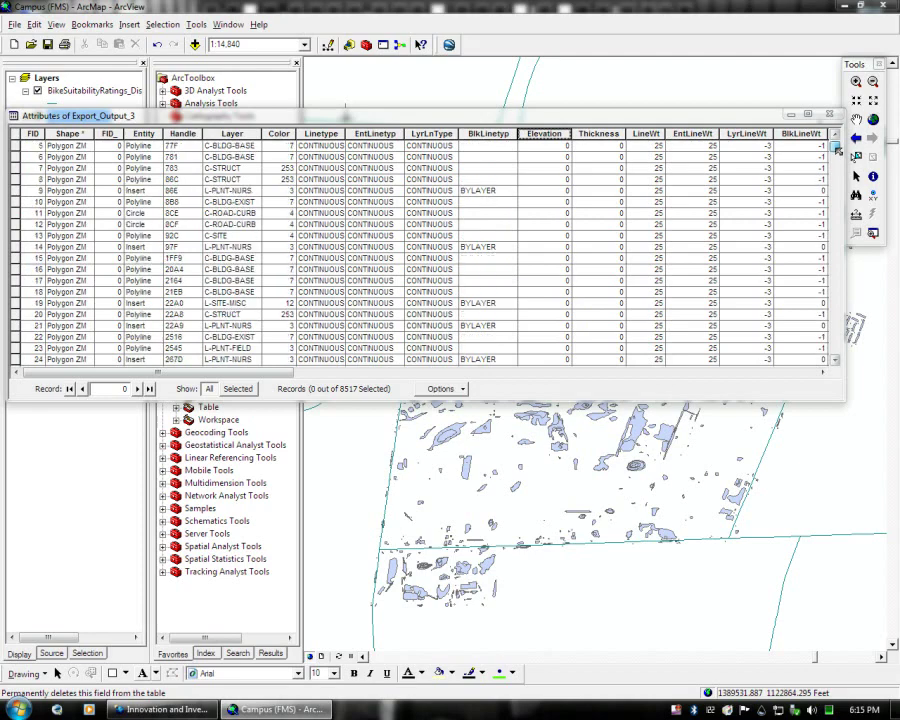
{"action": "left_click_drag", "start_coordinate": [838, 148], "coordinate": [843, 357]}
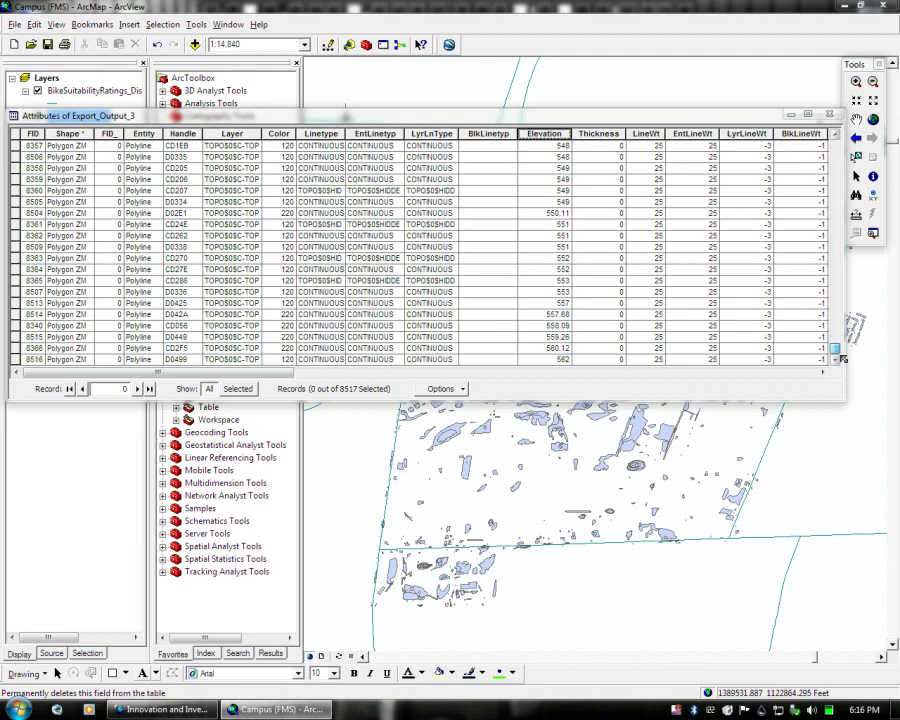
{"action": "left_click", "coordinate": [541, 131]}
{"action": "right_click", "coordinate": [541, 131]}
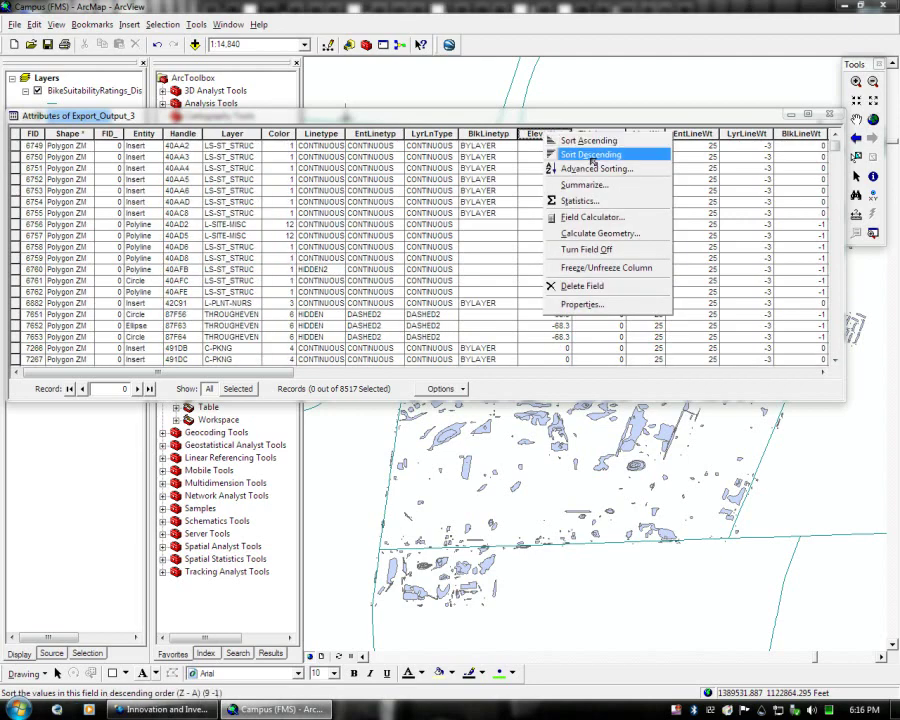
Step: Use the Field Calculator to set Elevation = 0 for all 8517 records
{"action": "left_click", "coordinate": [611, 217]}
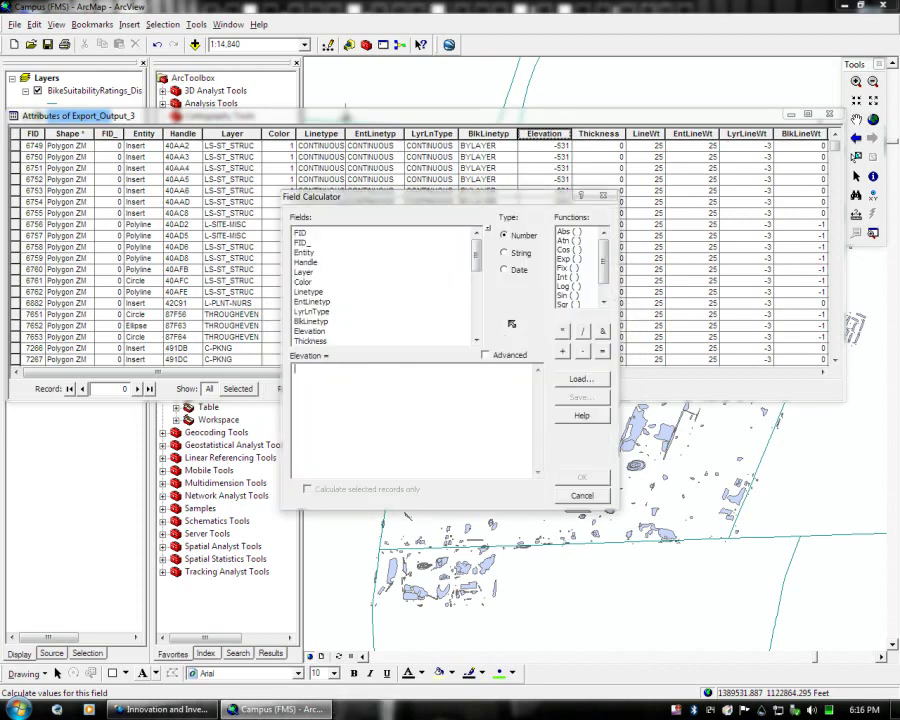
{"action": "left_click", "coordinate": [492, 399]}
{"action": "type", "text": "0"}
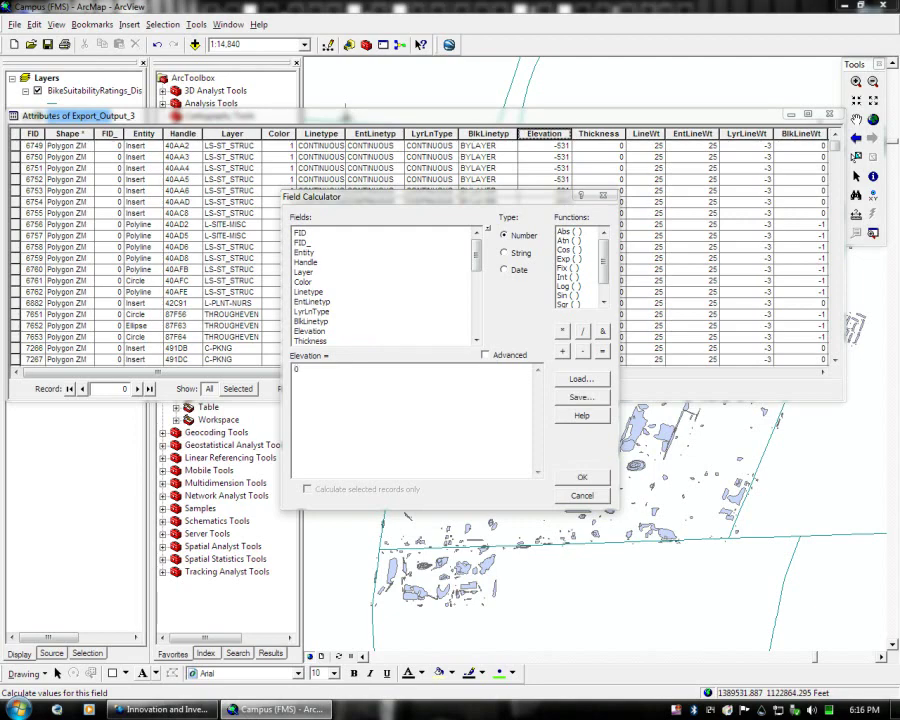
{"action": "left_click", "coordinate": [582, 476]}
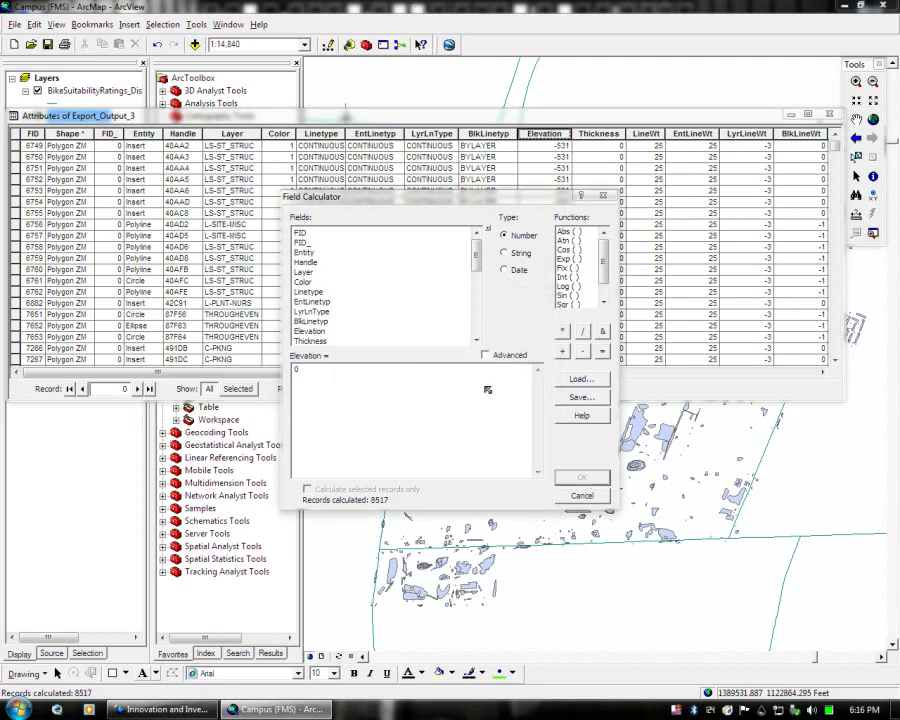
{"action": "left_click", "coordinate": [547, 131]}
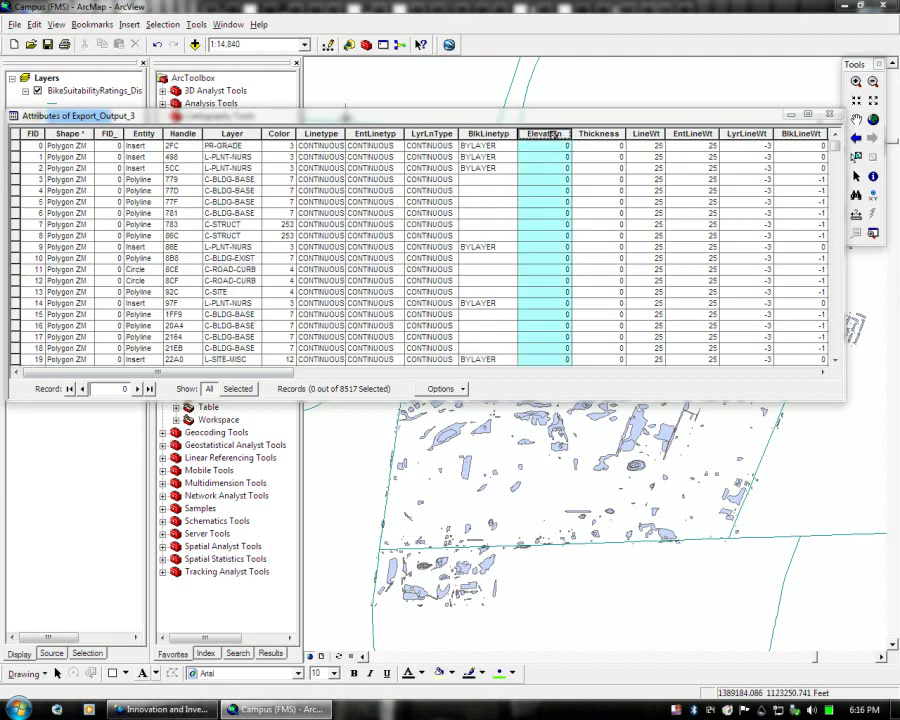
{"action": "left_click", "coordinate": [551, 134]}
Step: Delete the Thickness field so LineWt follows Elevation
{"action": "right_click", "coordinate": [598, 134]}
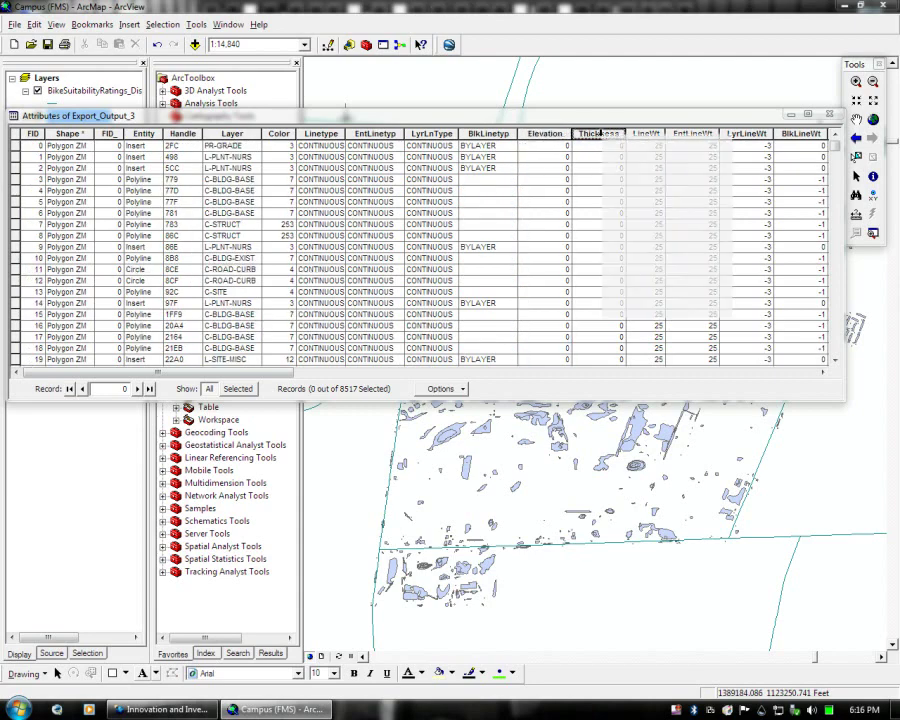
{"action": "left_click", "coordinate": [630, 288]}
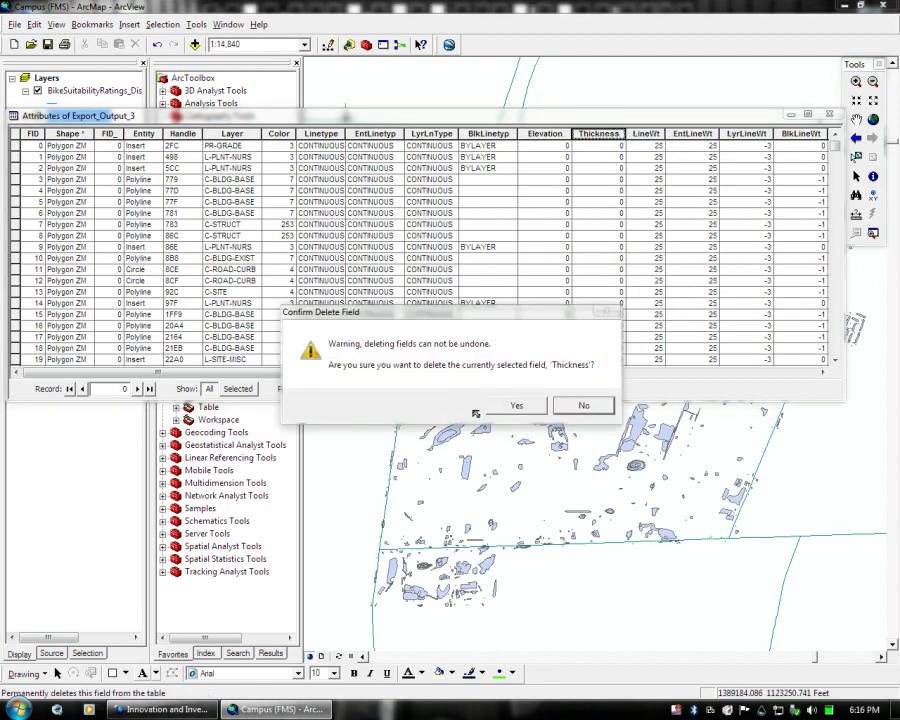
{"action": "left_click", "coordinate": [514, 406]}
{"action": "left_click", "coordinate": [548, 134]}
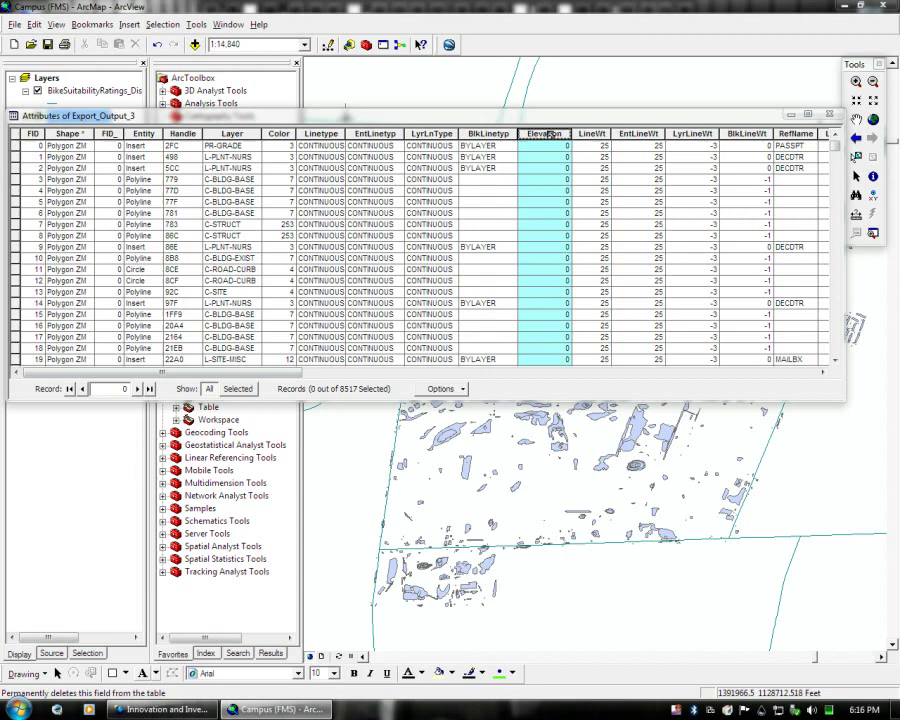
Step: Recalculate Elevation to 40 for all 8517 records with the Field Calculator
{"action": "right_click", "coordinate": [548, 134]}
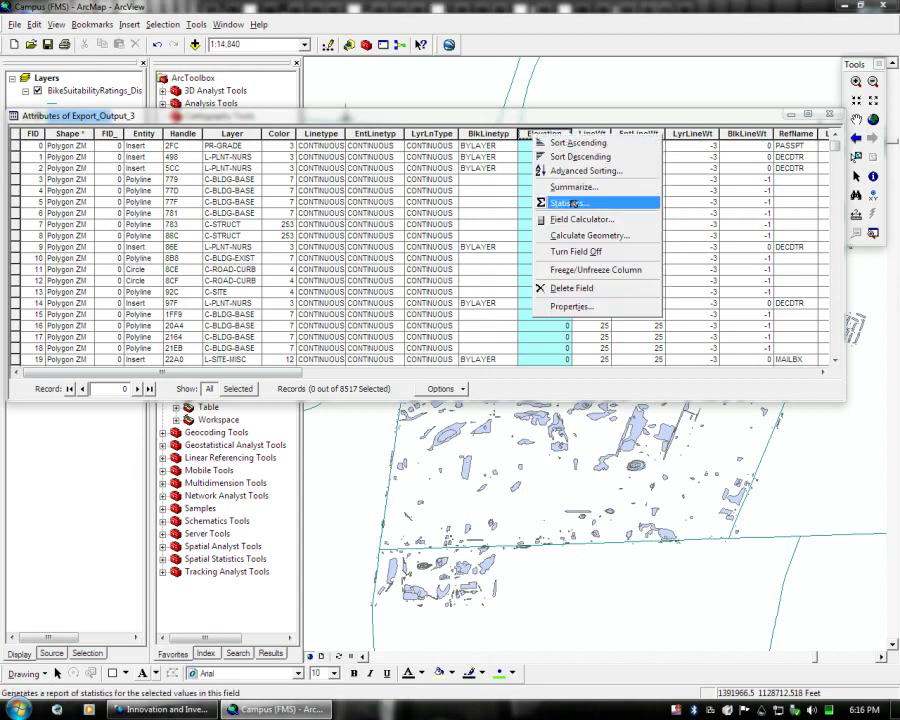
{"action": "left_click", "coordinate": [577, 220]}
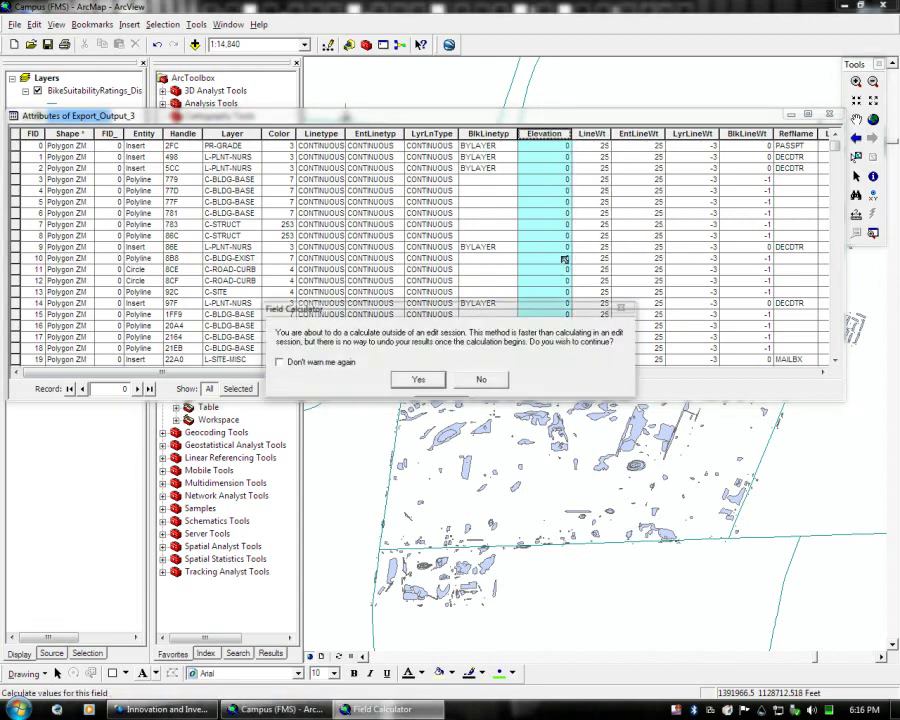
{"action": "left_click", "coordinate": [427, 385]}
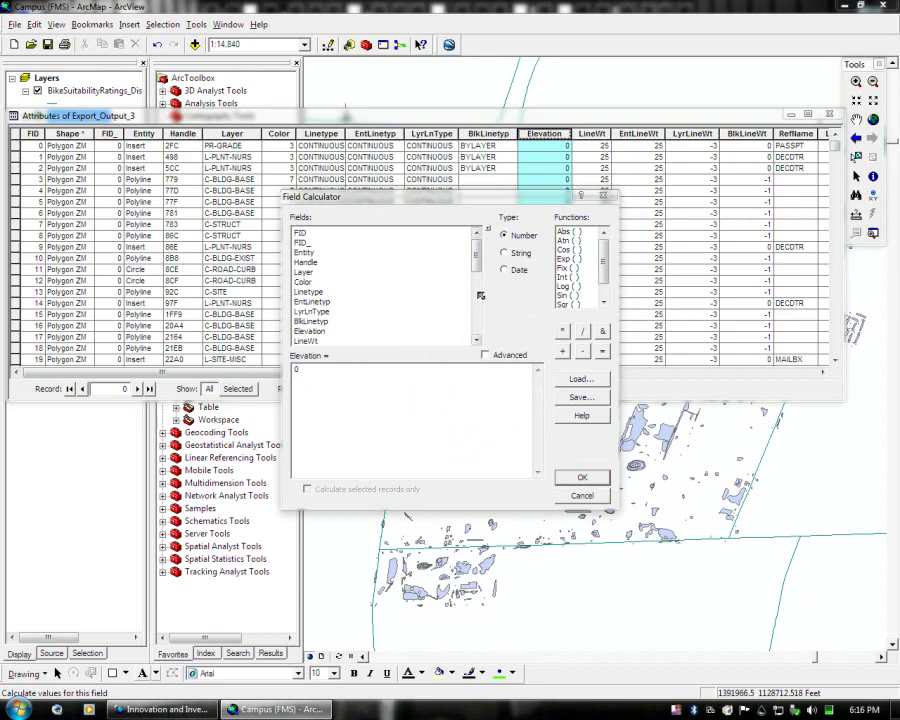
{"action": "scroll", "coordinate": [477, 268], "scroll_direction": "down", "scroll_amount": 1}
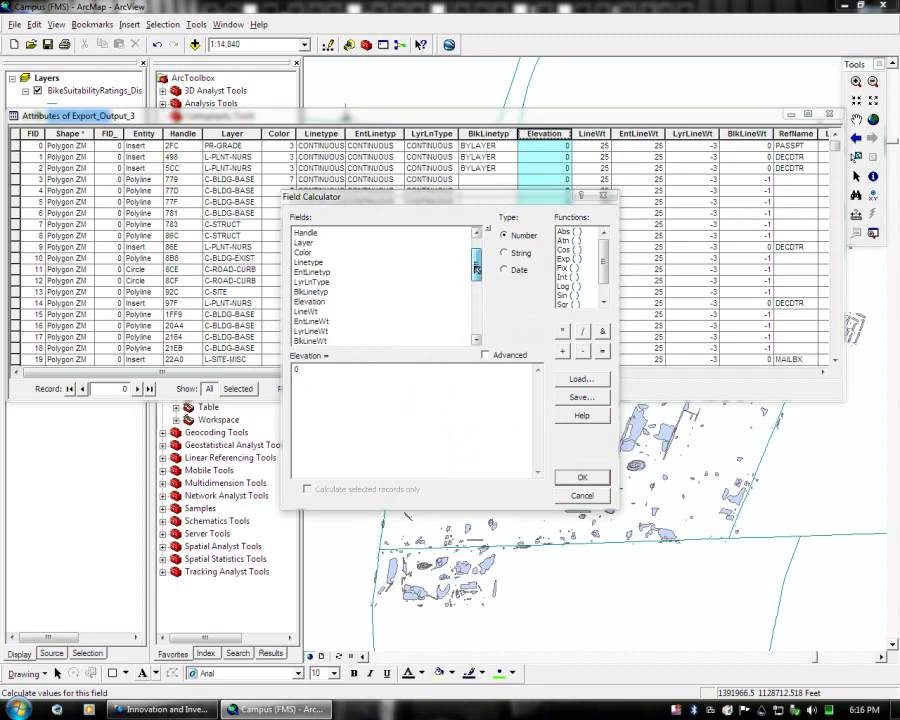
{"action": "left_click", "coordinate": [425, 377]}
{"action": "key", "text": "BackSpace"}
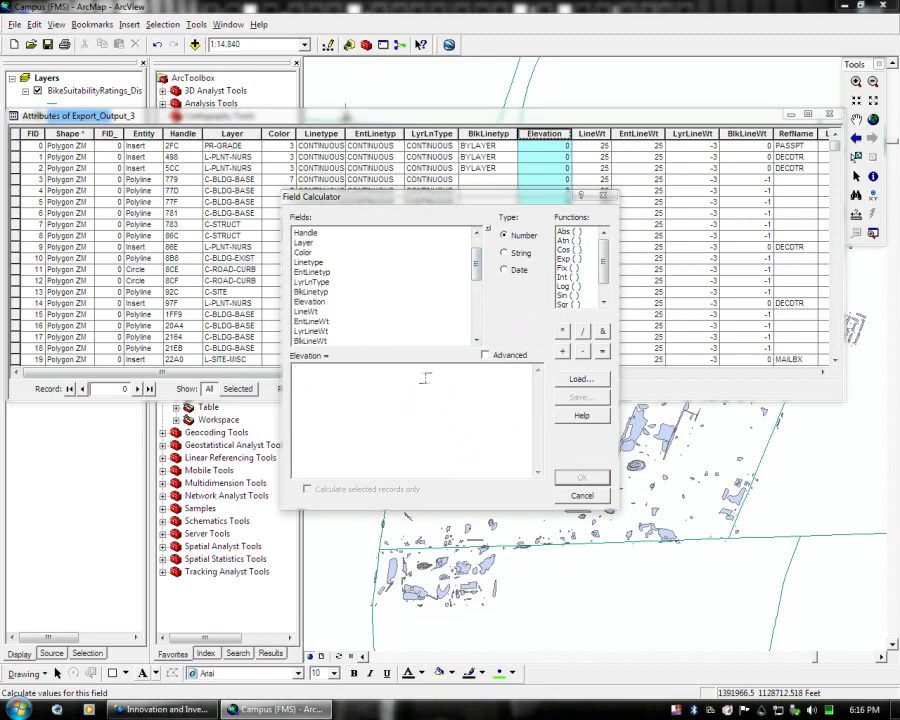
{"action": "scroll", "coordinate": [604, 280], "scroll_direction": "down", "scroll_amount": 1}
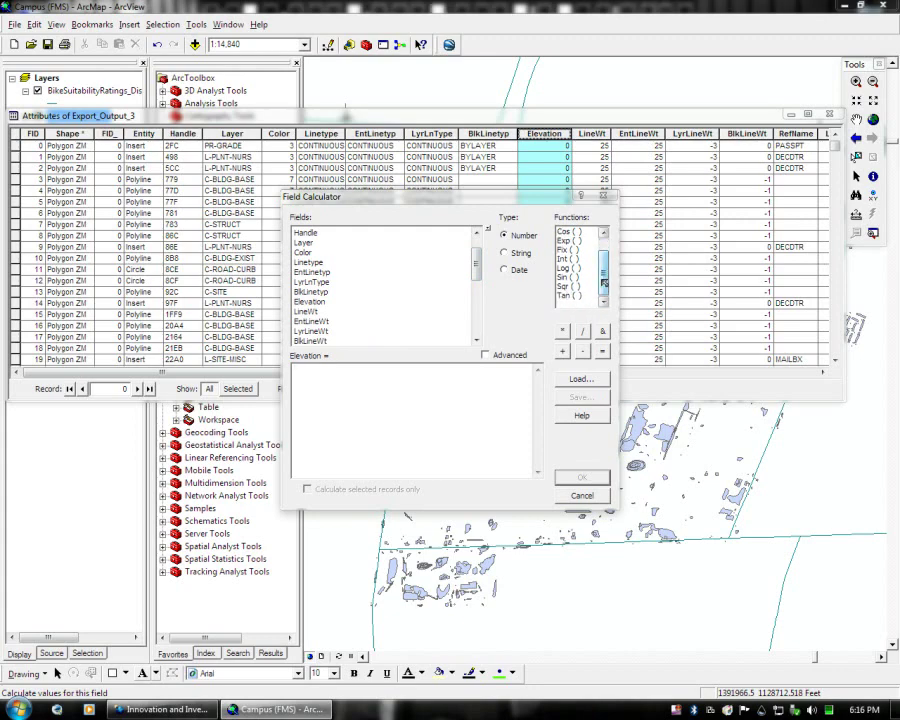
{"action": "left_click_drag", "start_coordinate": [604, 283], "coordinate": [604, 262]}
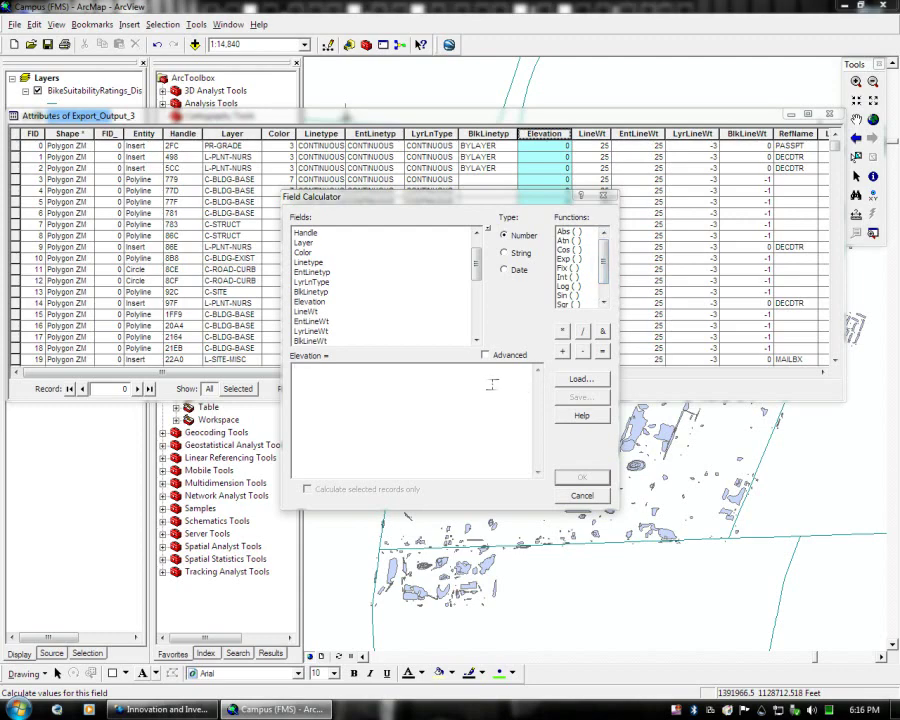
{"action": "type", "text": "40"}
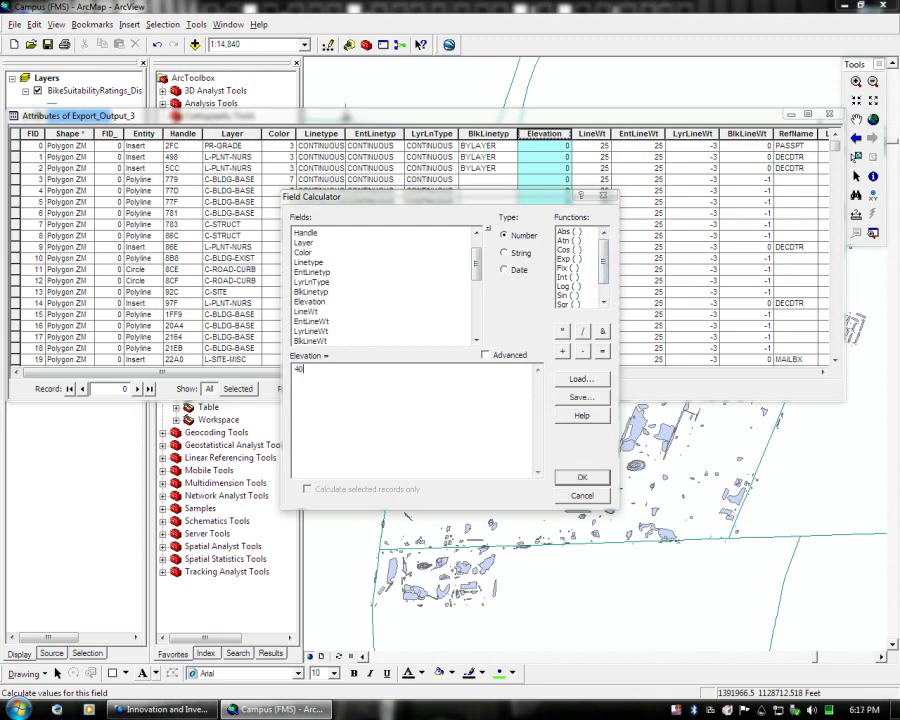
{"action": "left_click", "coordinate": [588, 479]}
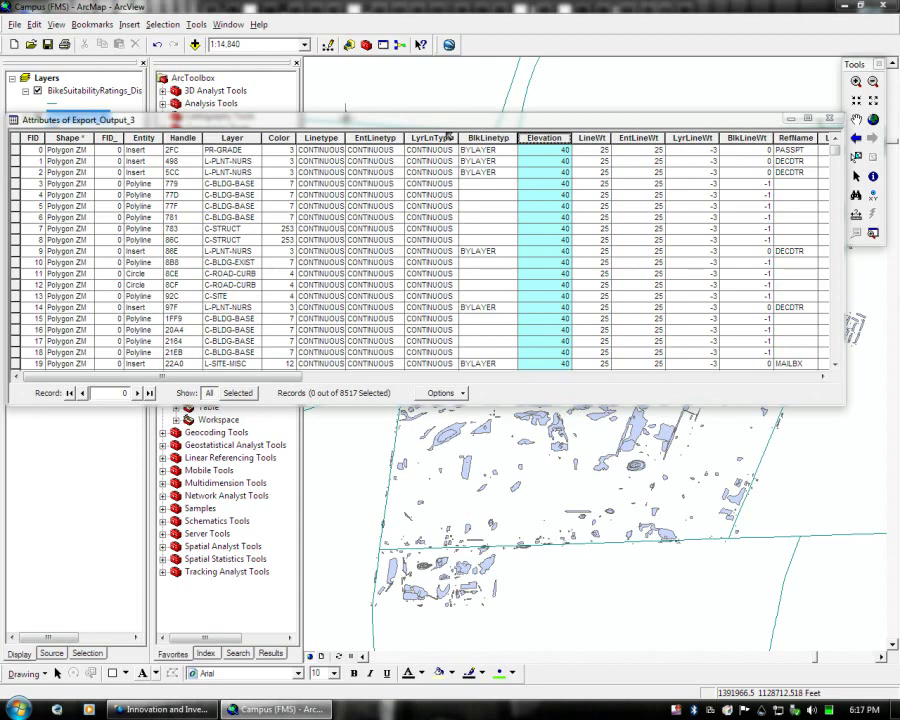
Step: Close the table and export Export_Output_3 to KML, using Elevation as the extrusion height
{"action": "left_click", "coordinate": [835, 118]}
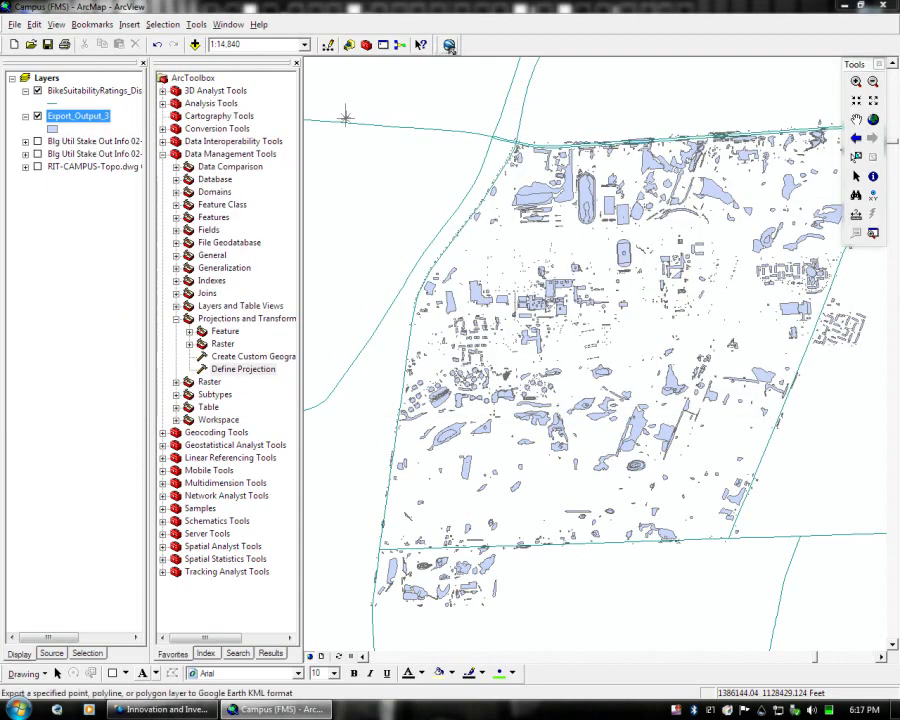
{"action": "left_click", "coordinate": [449, 45]}
{"action": "left_click", "coordinate": [510, 78]}
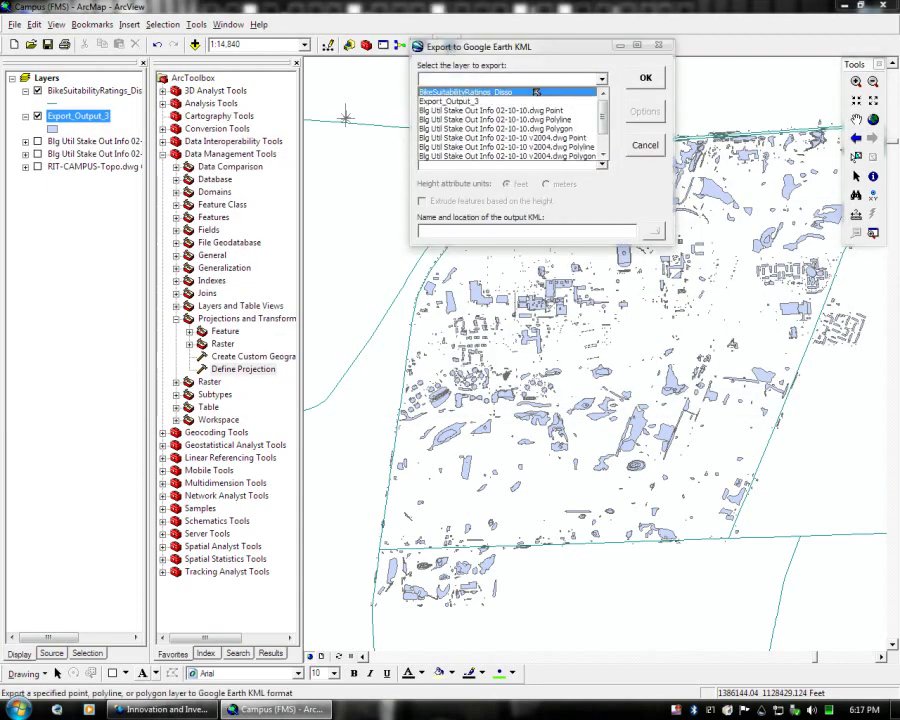
{"action": "left_click", "coordinate": [510, 94]}
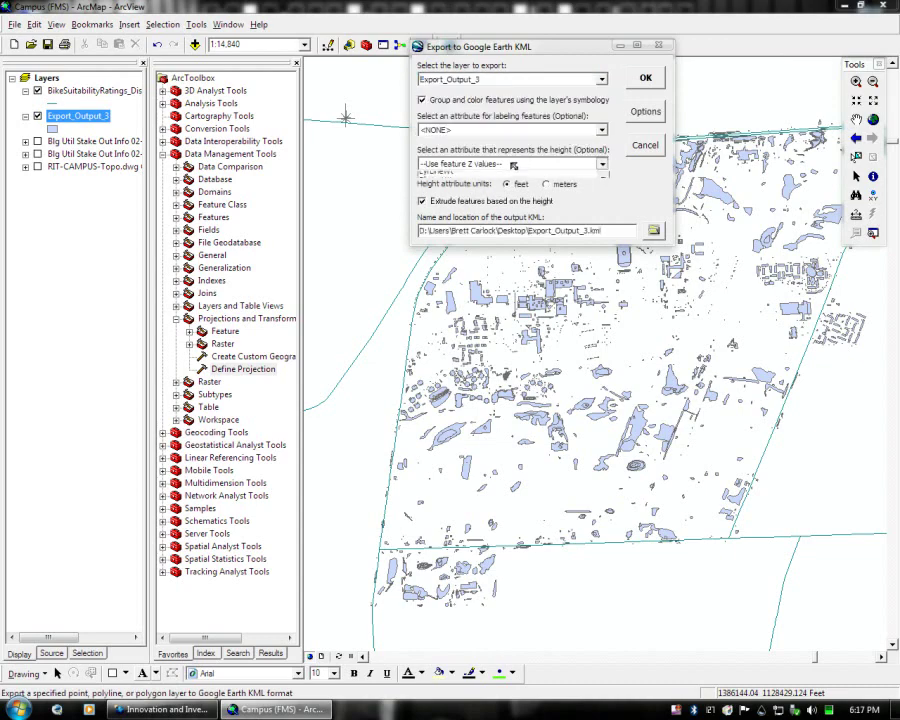
{"action": "left_click", "coordinate": [601, 163]}
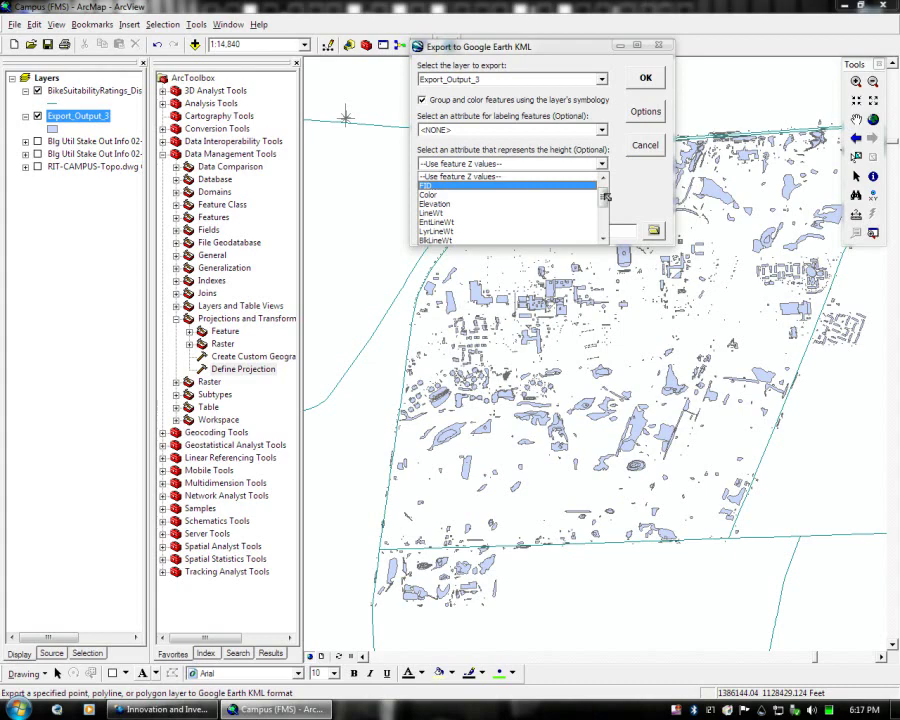
{"action": "left_click", "coordinate": [480, 203]}
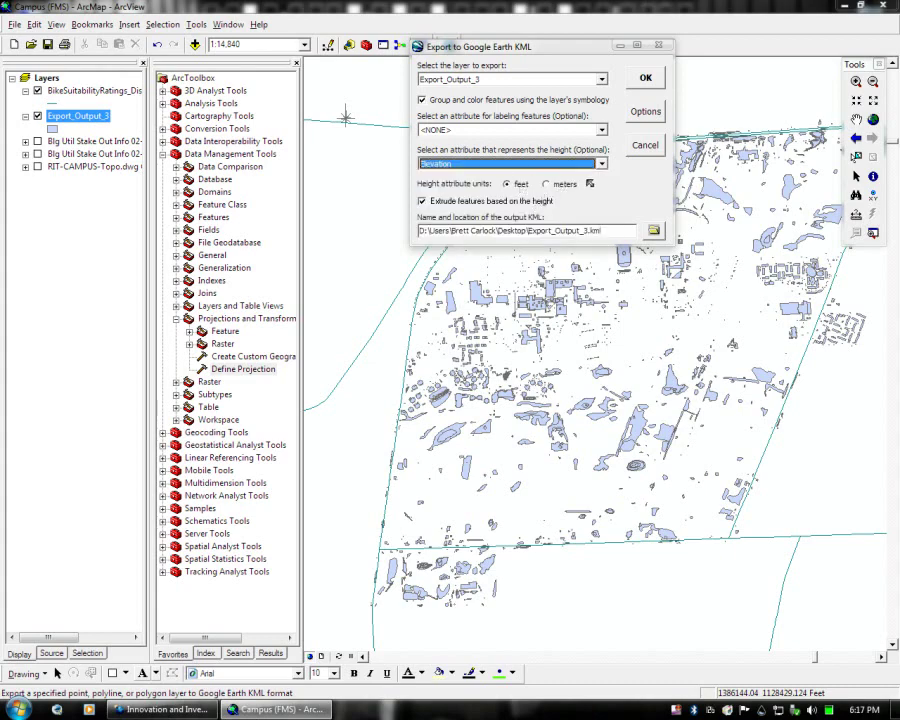
{"action": "key", "text": "Return"}
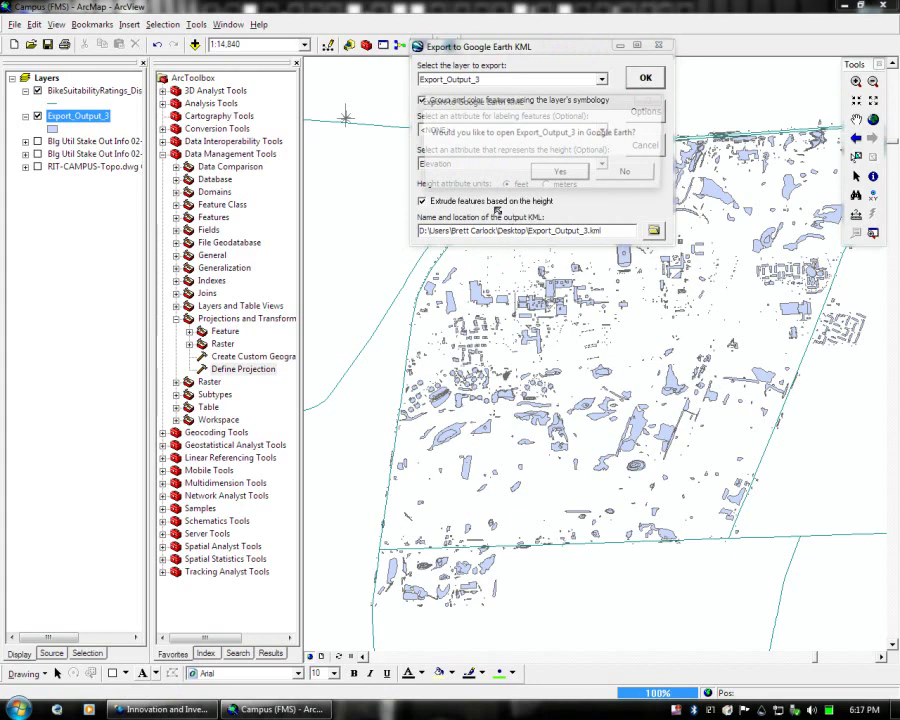
Step: Open the exported Export_Output_3.kml in Google Earth and dismiss the startup tips
{"action": "left_click", "coordinate": [560, 171]}
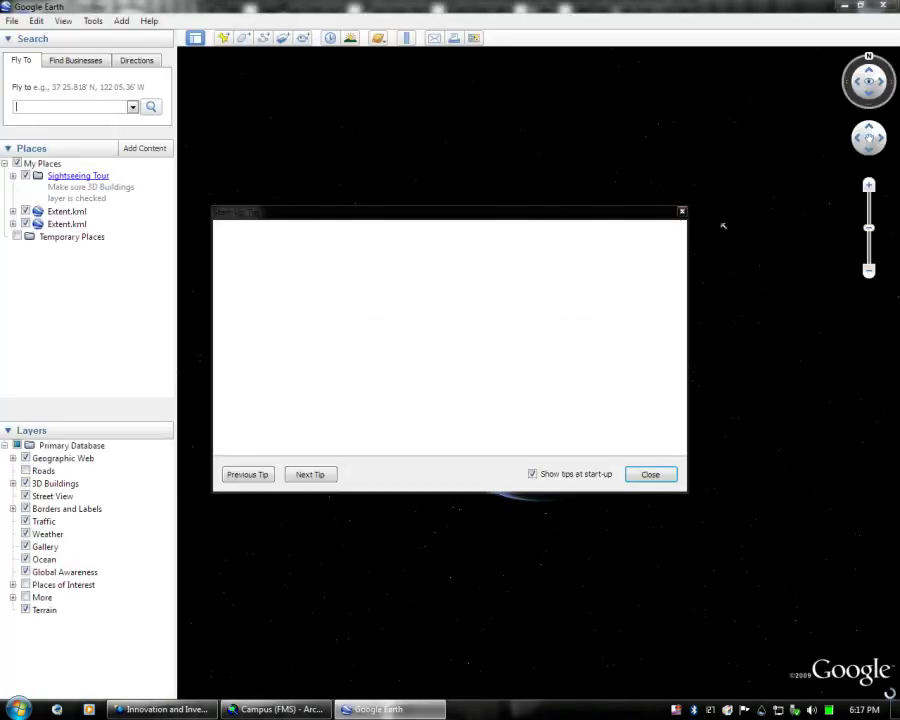
{"action": "left_click", "coordinate": [682, 210]}
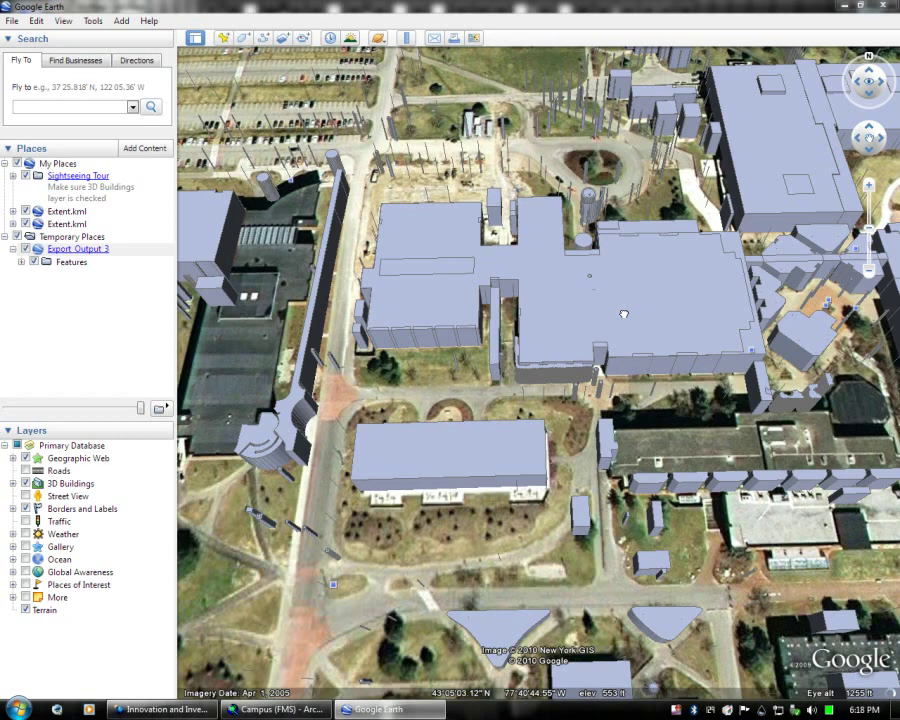
Step: Zoom in, pan and tilt toward the horizon across the extruded campus buildings
{"action": "scroll", "coordinate": [623, 314], "scroll_direction": "up", "scroll_amount": 2}
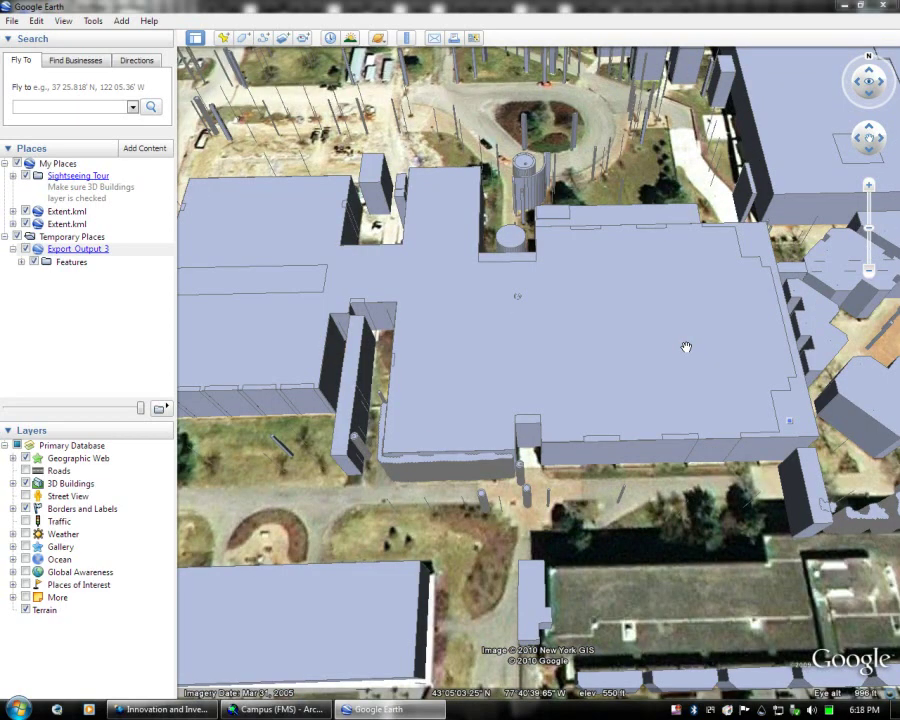
{"action": "scroll", "coordinate": [686, 347], "scroll_direction": "up", "scroll_amount": 2}
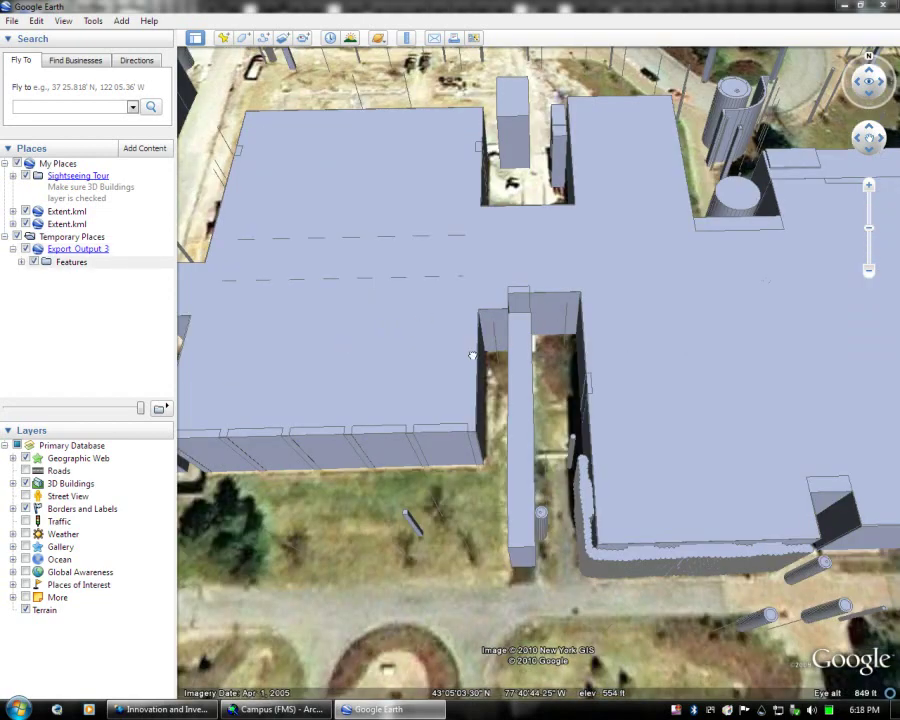
{"action": "key", "text": "Left"}
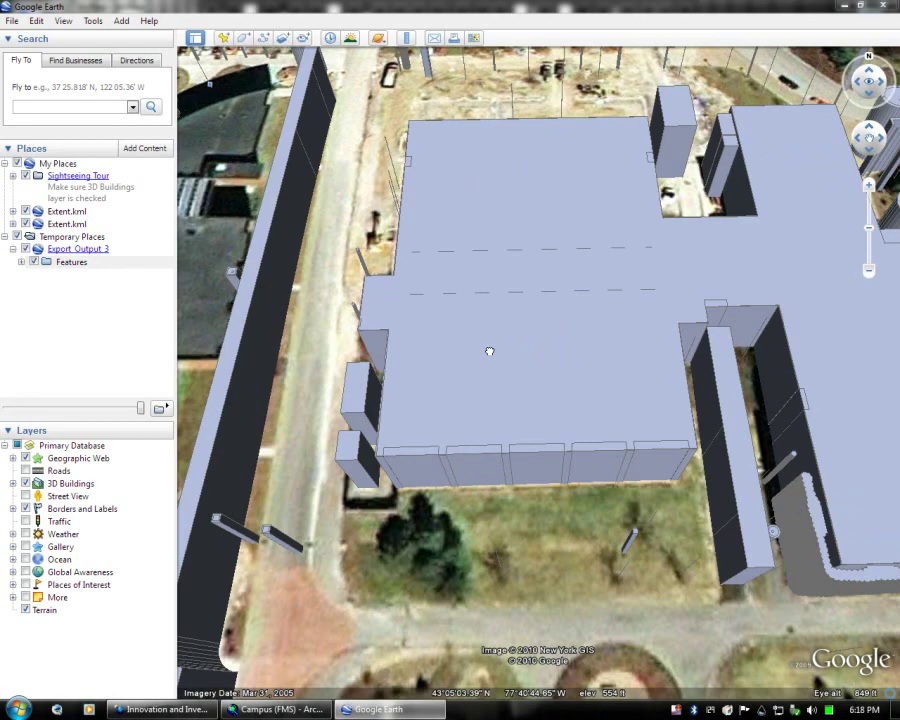
{"action": "left_click_drag", "start_coordinate": [576, 465], "coordinate": [580, 530]}
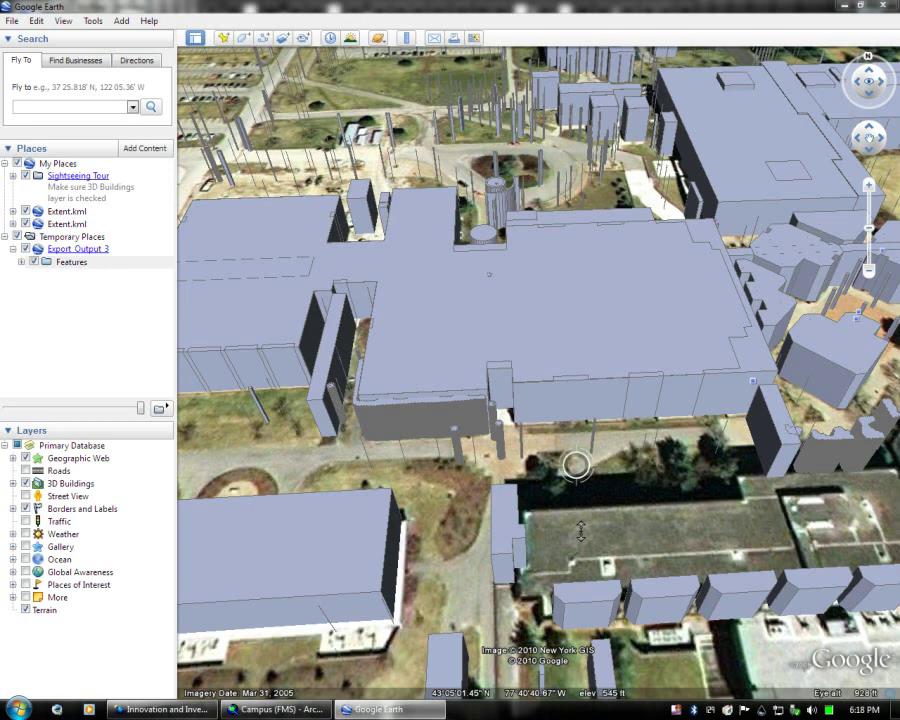
{"action": "left_click_drag", "start_coordinate": [580, 530], "coordinate": [566, 512]}
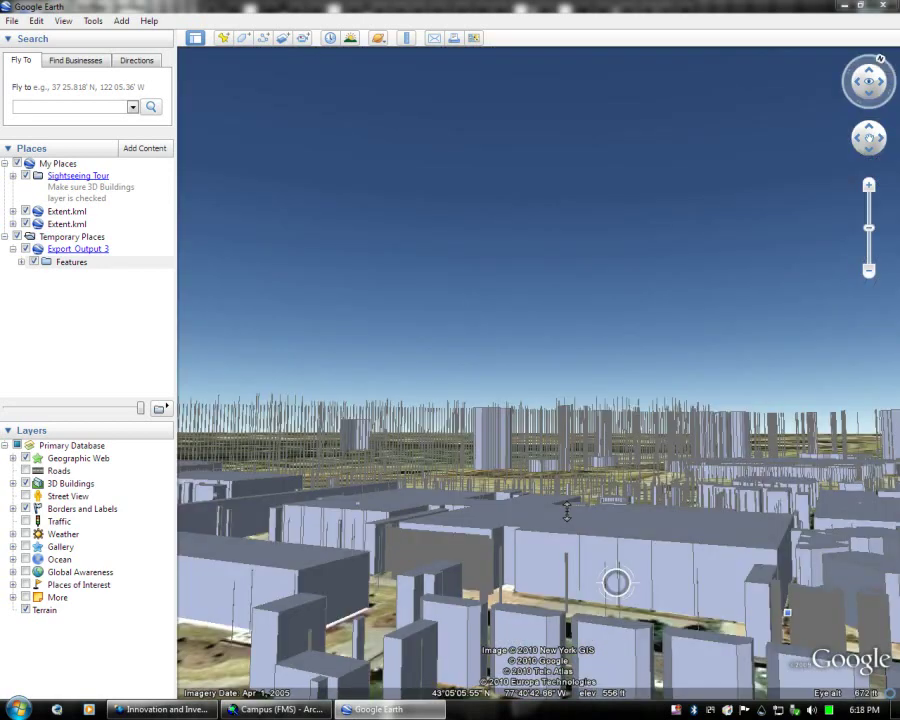